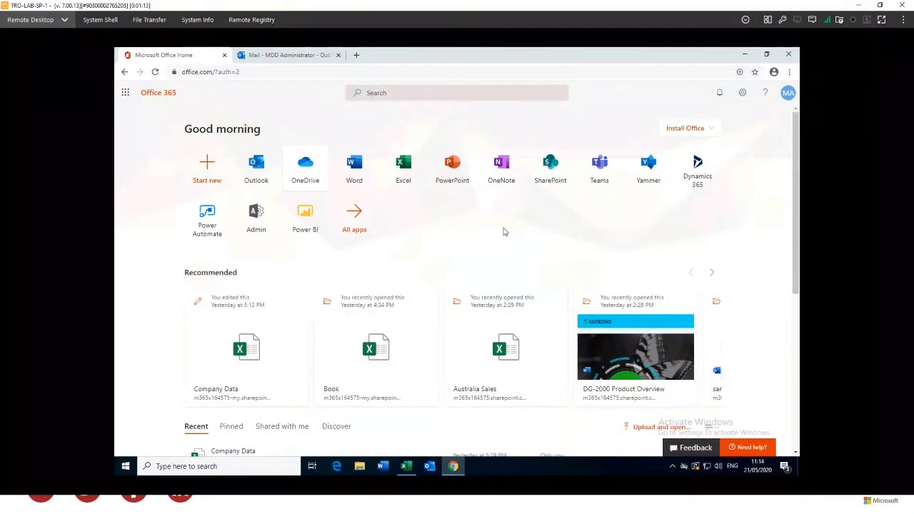
Open OneDrive from the Office home page and review My files, where Book.xlsx is Shared
click(306, 165)
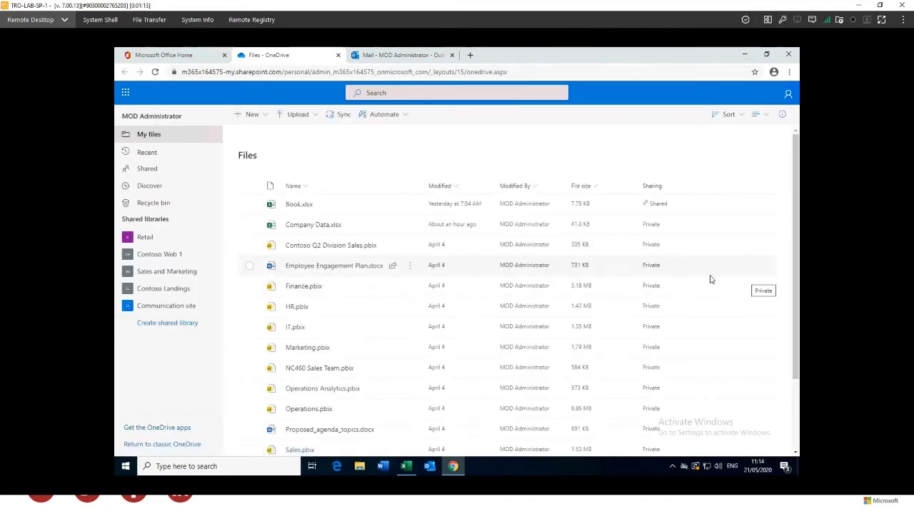
scroll(321, 349, down, 1)
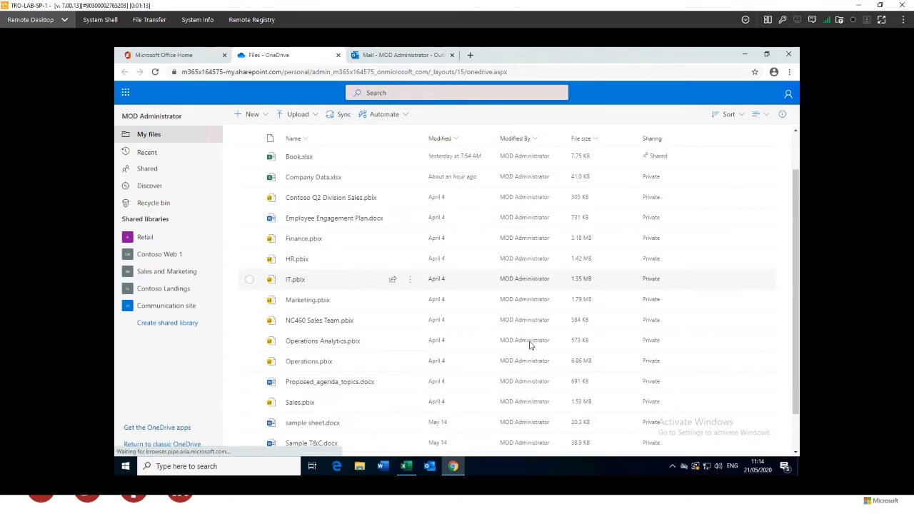
scroll(581, 357, down, 1)
scroll(600, 303, up, 2)
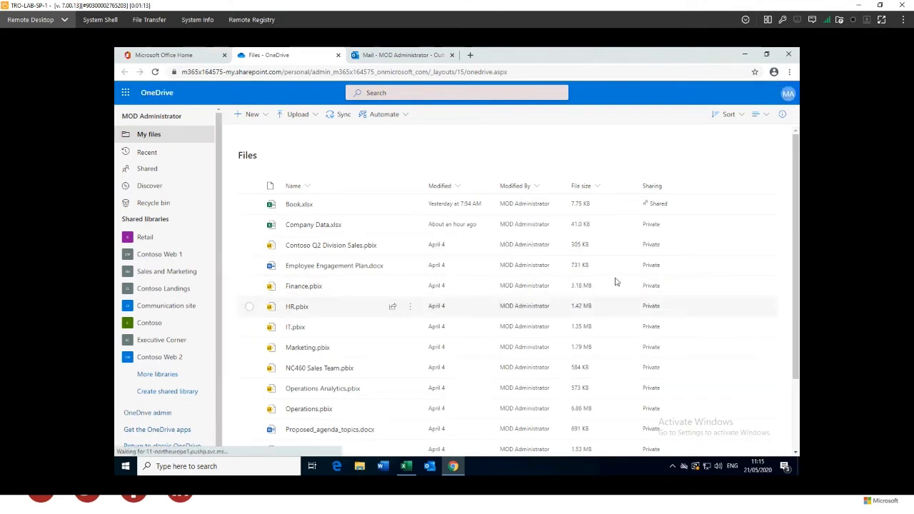
scroll(524, 314, down, 1)
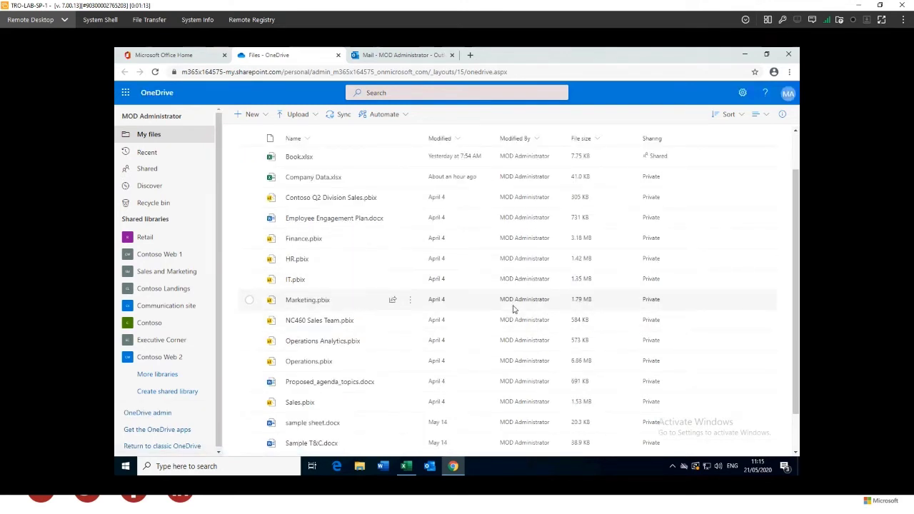
scroll(509, 309, up, 1)
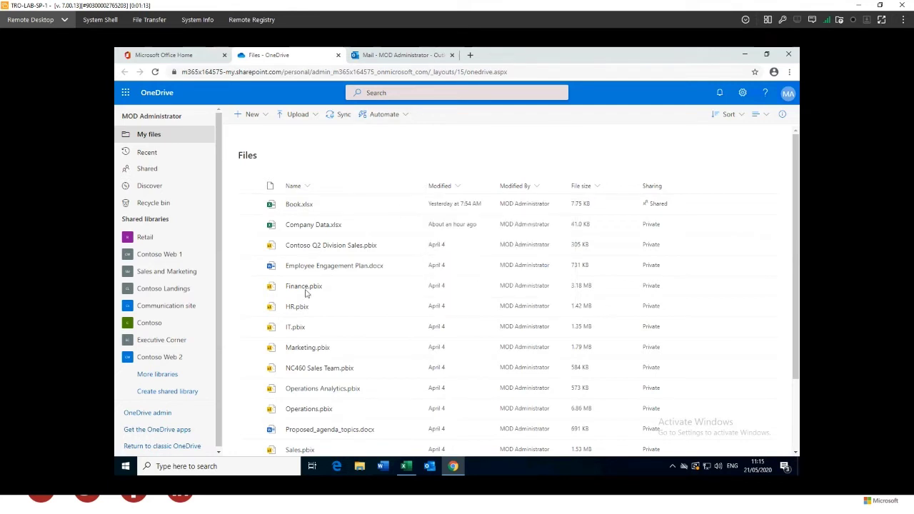
mouse_move(293, 206)
click(293, 207)
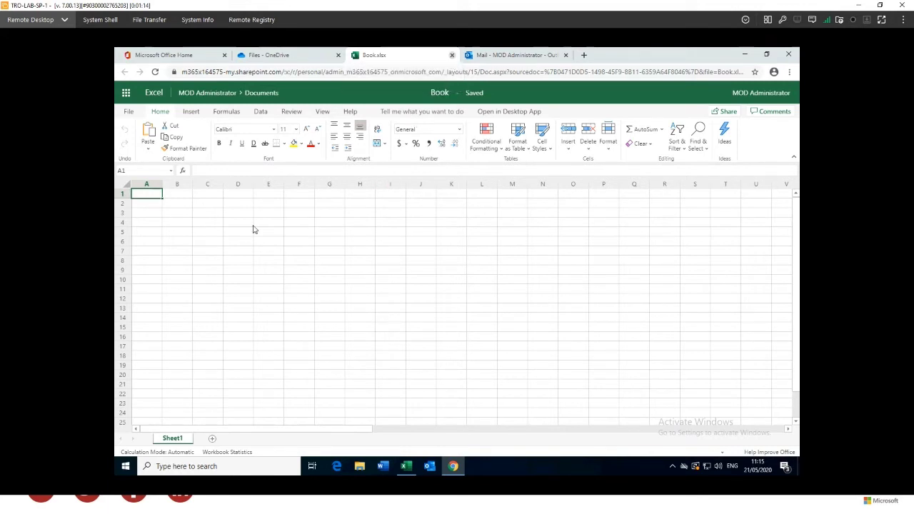
key(ctrl+w)
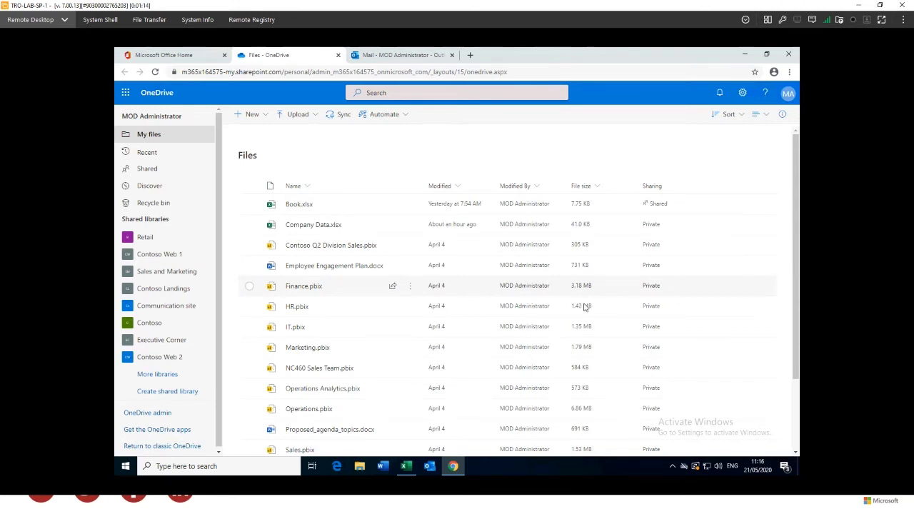
Sync the OneDrive files library to this PC, letting the browser launch the OneDrive app
click(341, 116)
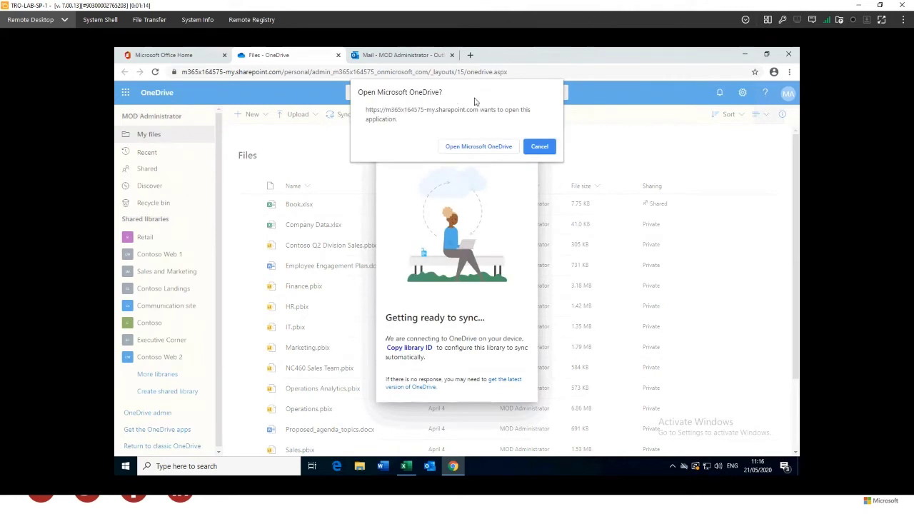
click(477, 147)
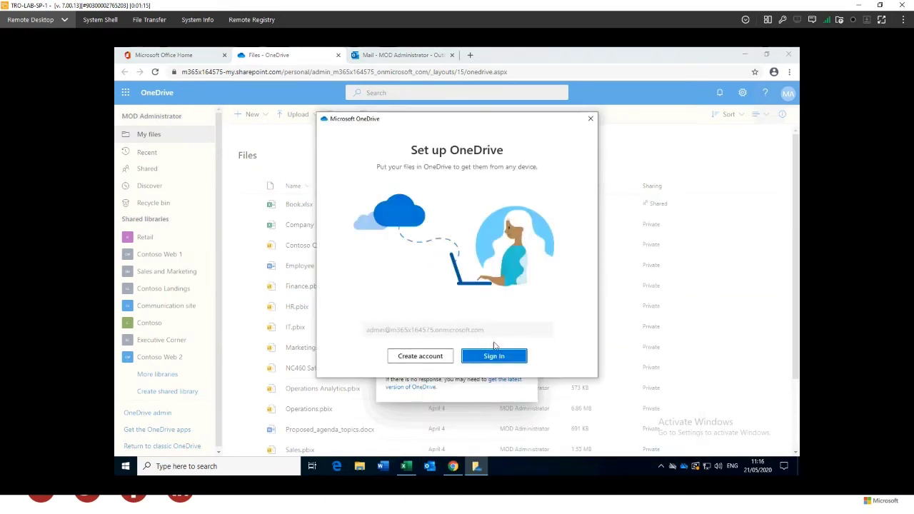
Sign in, keep the default folder location, skip the intro pages and mobile app, and finish setup
click(507, 356)
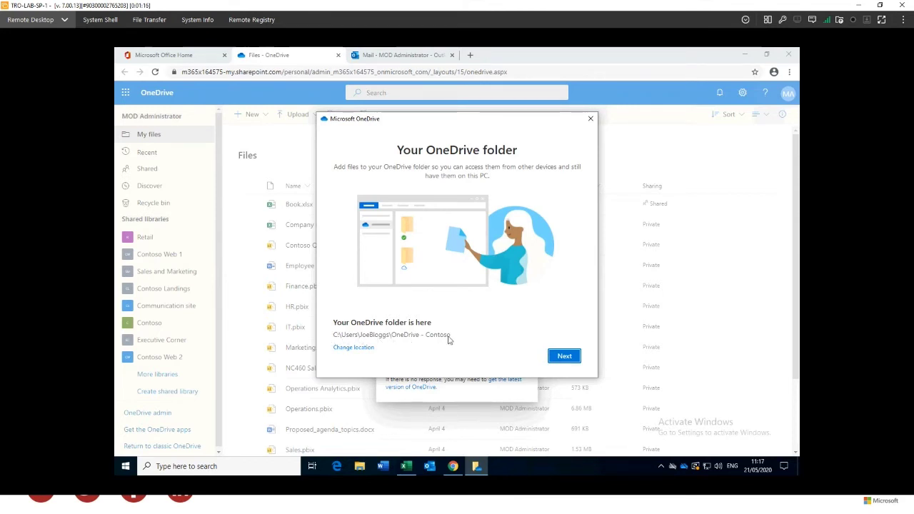
click(559, 357)
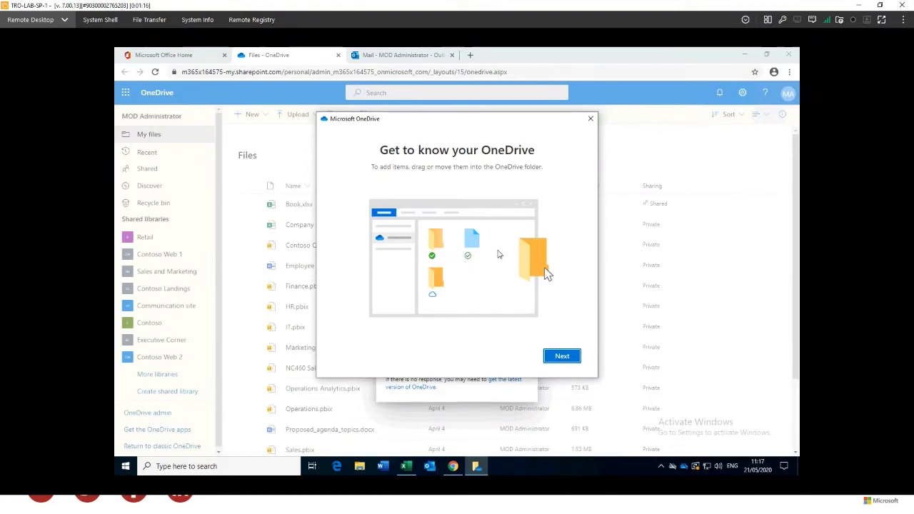
click(561, 356)
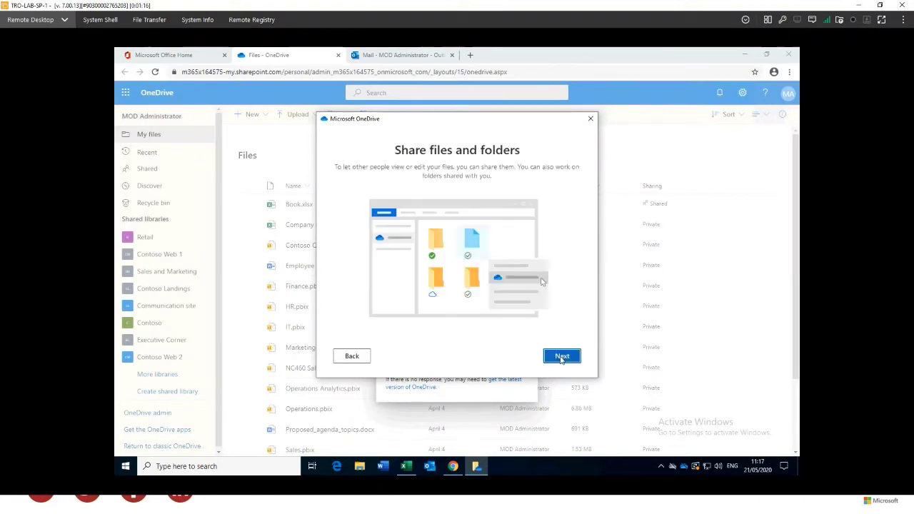
click(562, 357)
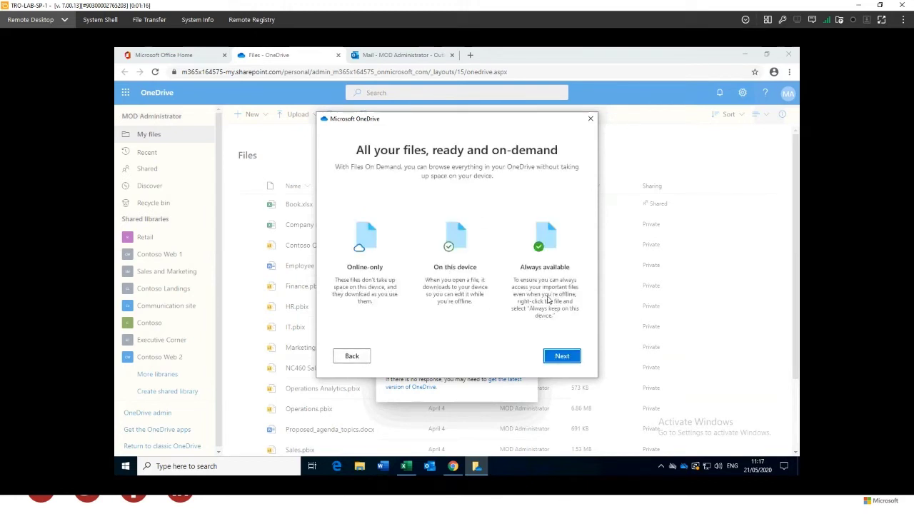
click(568, 363)
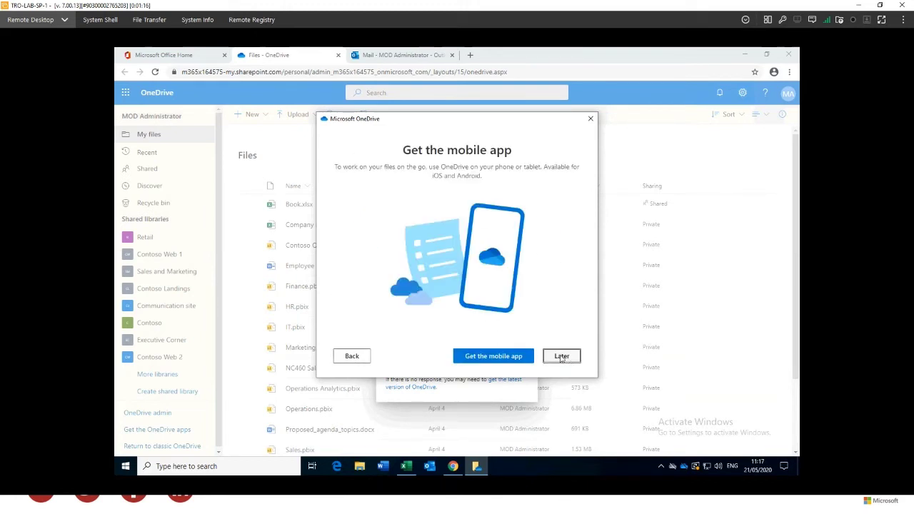
click(562, 356)
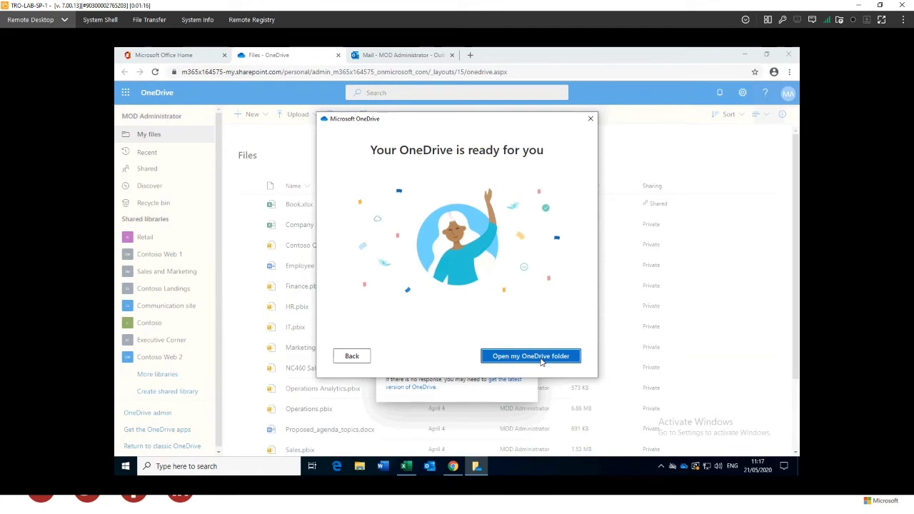
click(541, 360)
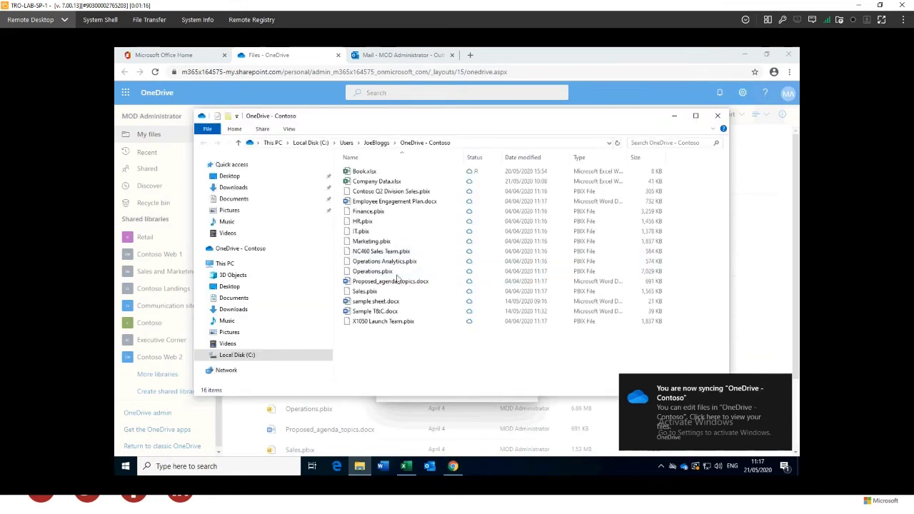
Minimize the browser, browse the OneDrive - Contoso files, and open Book.xlsx in desktop Excel
click(672, 62)
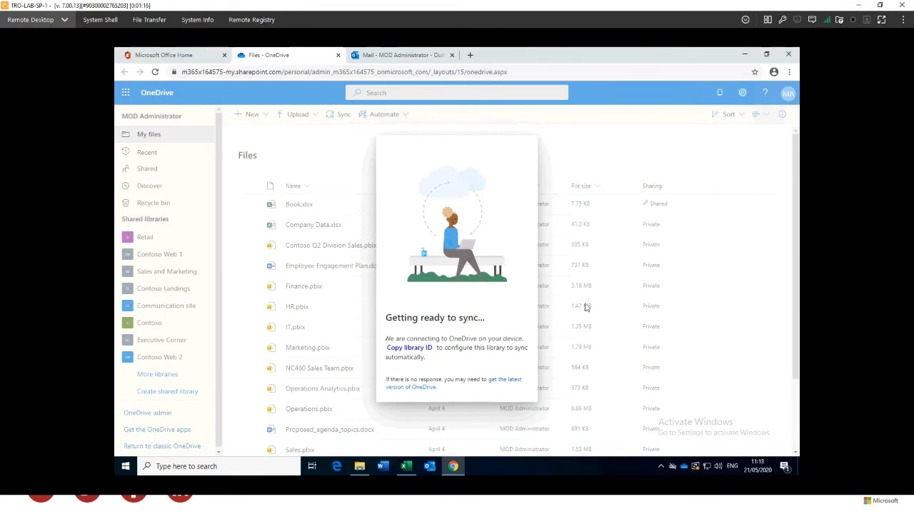
click(745, 55)
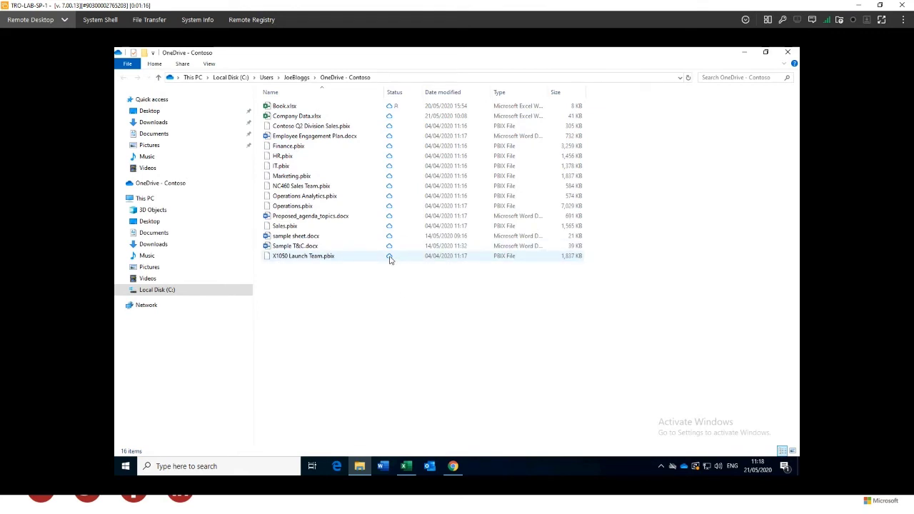
click(389, 259)
click(390, 247)
click(391, 237)
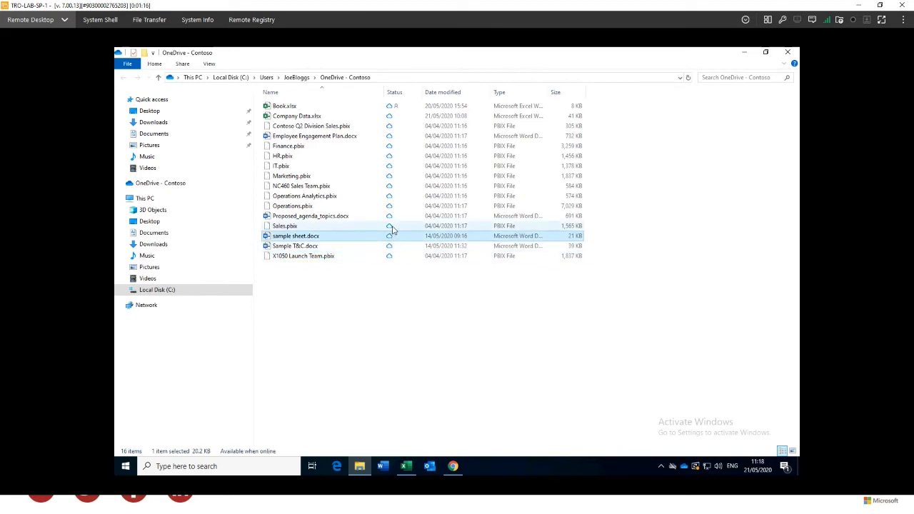
click(391, 226)
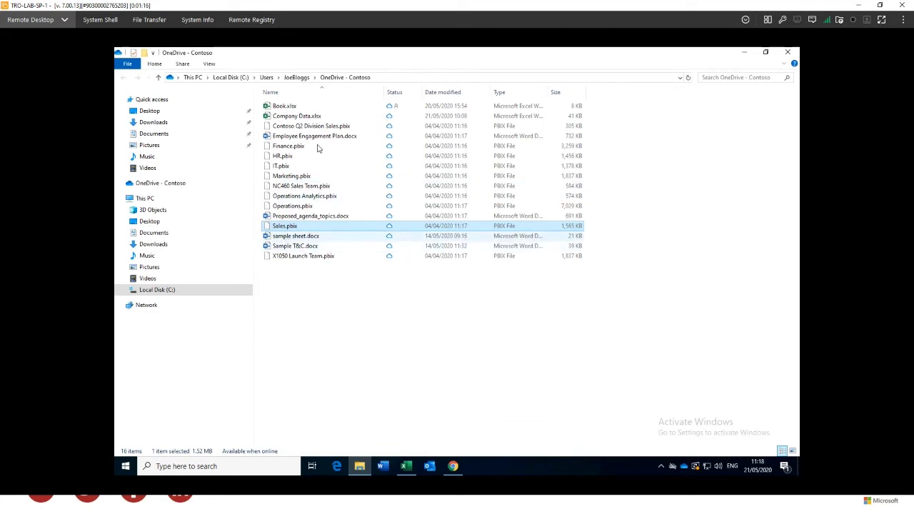
click(281, 107)
double_click(282, 107)
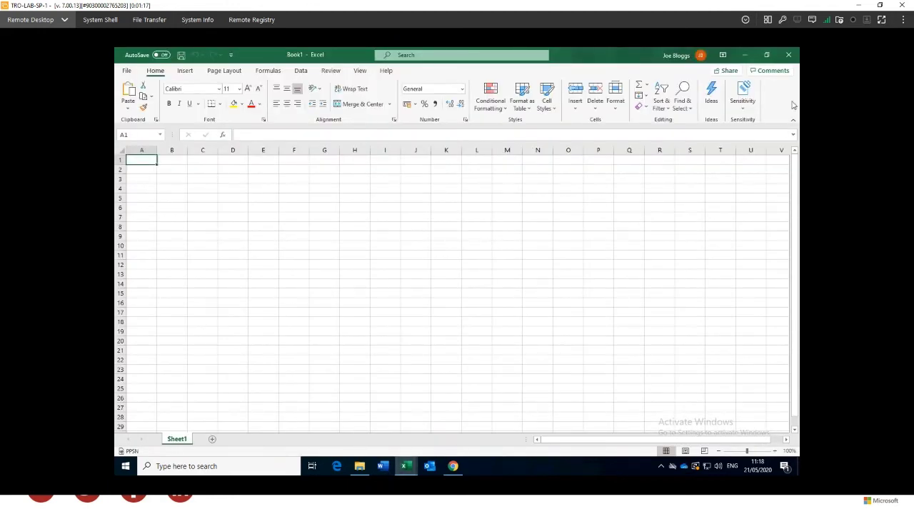
Close the Book.xlsx workbook window in Excel
click(788, 57)
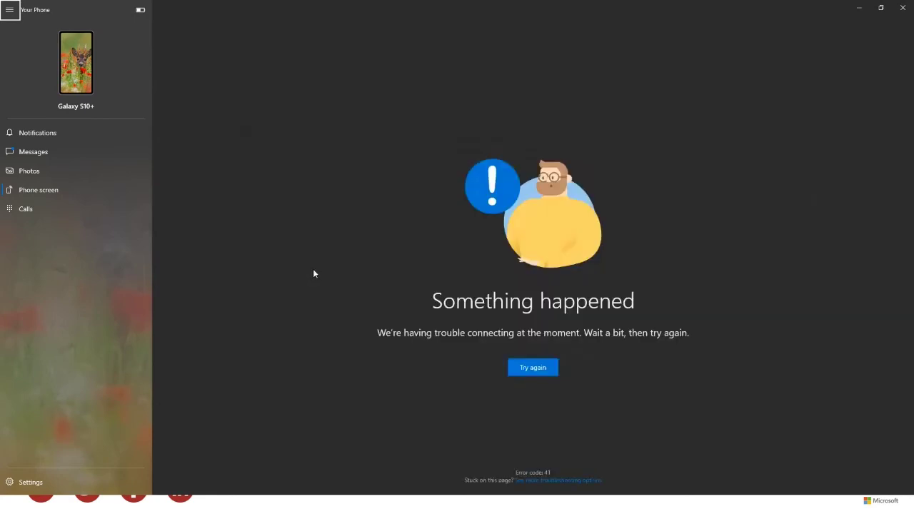
Retry the Your Phone connection to the phone
click(527, 367)
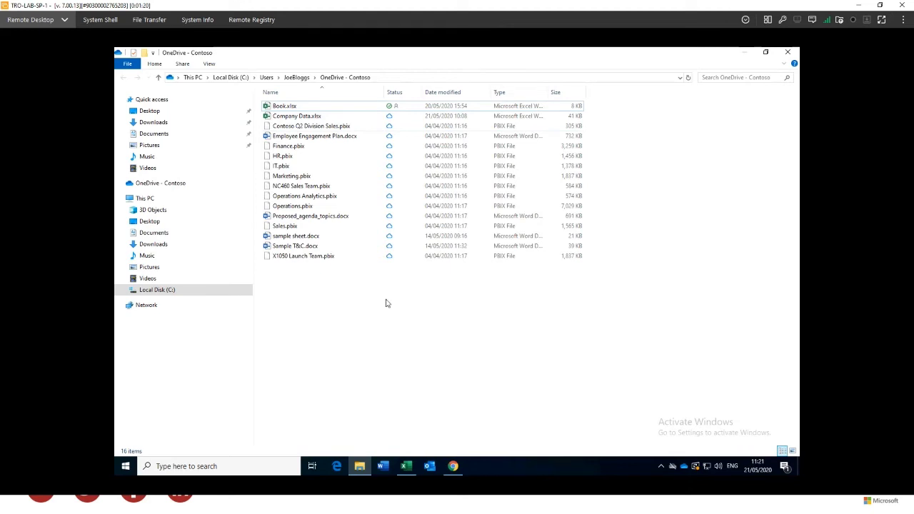
Select Company Data.xlsx in the OneDrive - Contoso folder
click(267, 118)
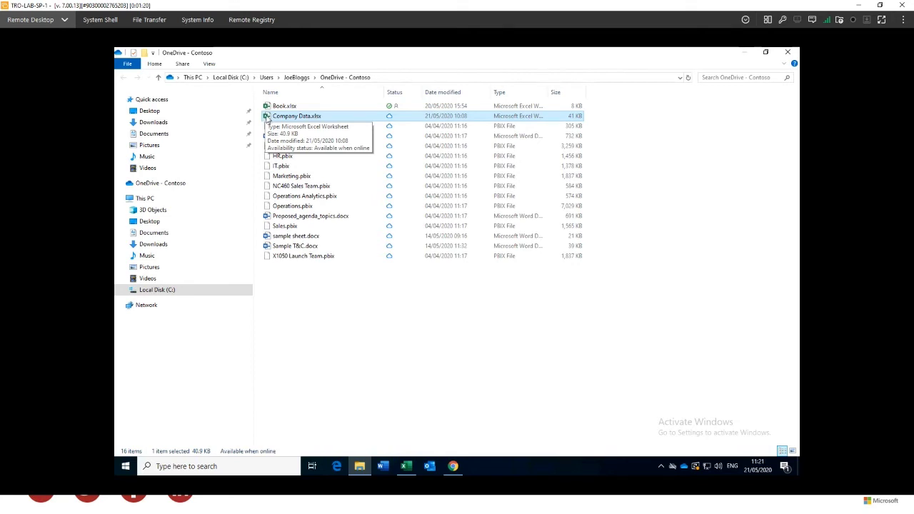
Choose Share from the right-click menu of Company Data.xlsx
right_click(267, 118)
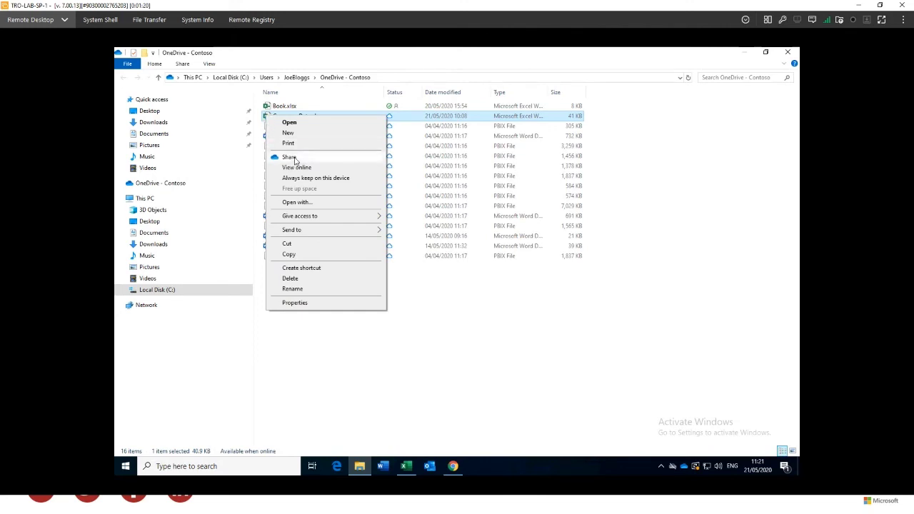
click(289, 157)
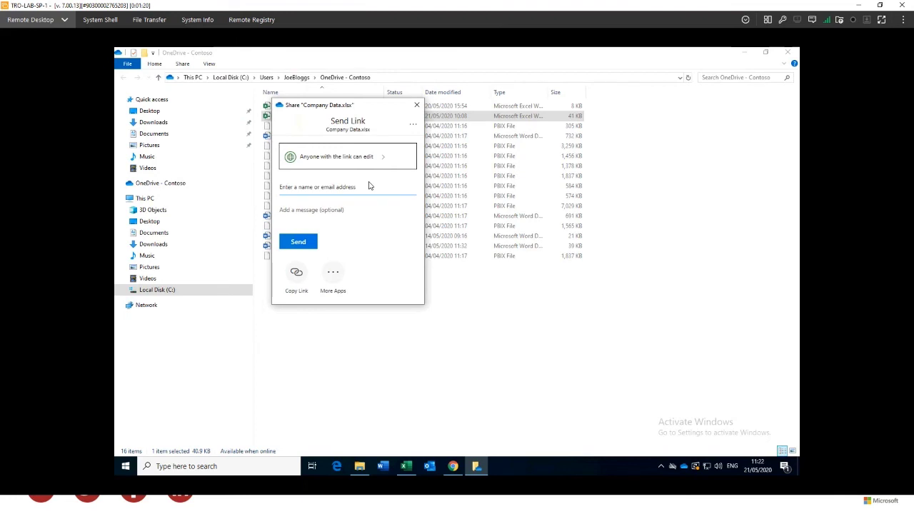
Open Link settings from the 'Anyone with the link can edit' row of the Send Link dialog
click(329, 189)
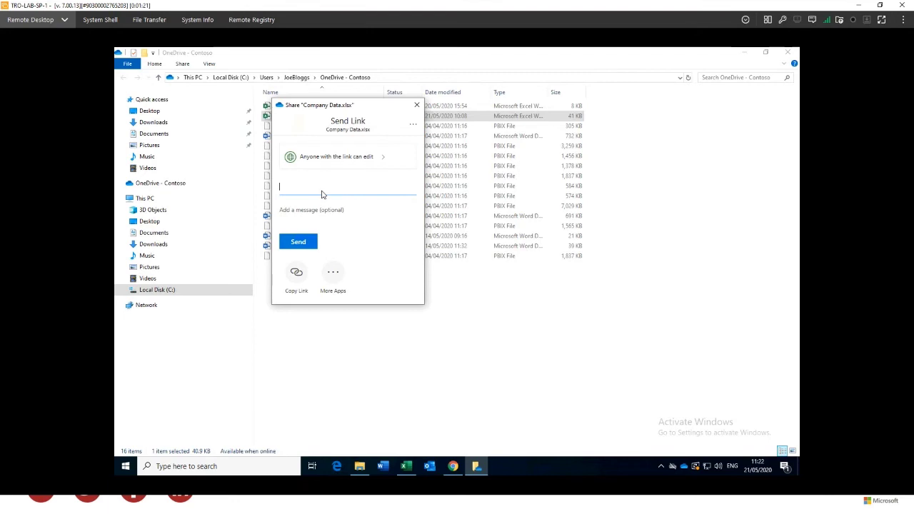
click(384, 161)
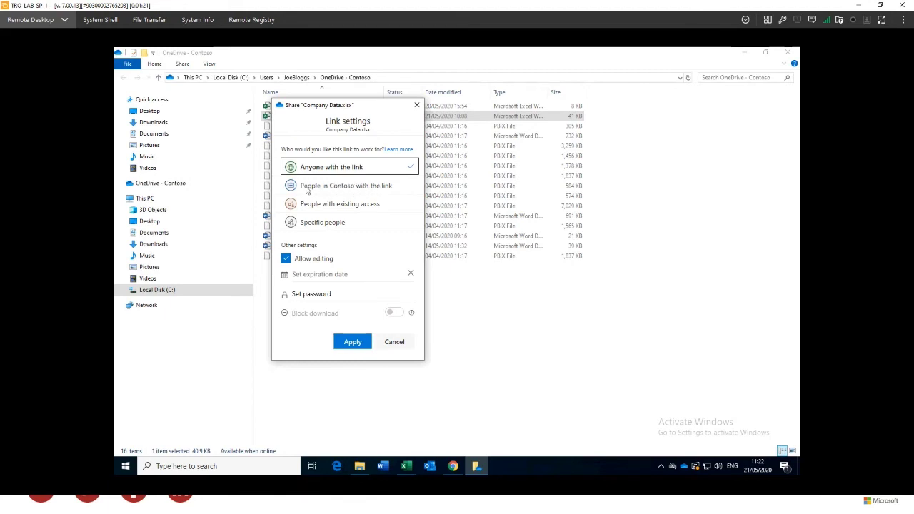
Set the link to Specific people, turn off Allow editing, turn on Block download, and apply
click(353, 191)
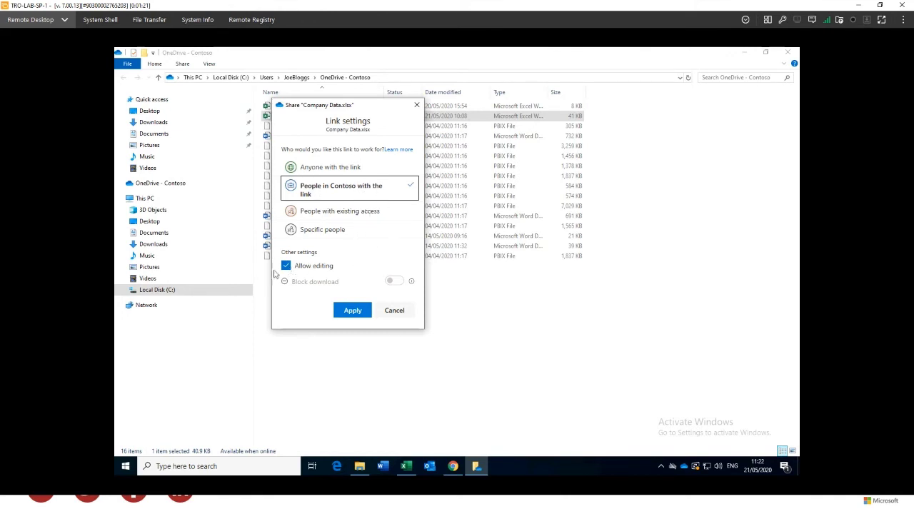
click(351, 216)
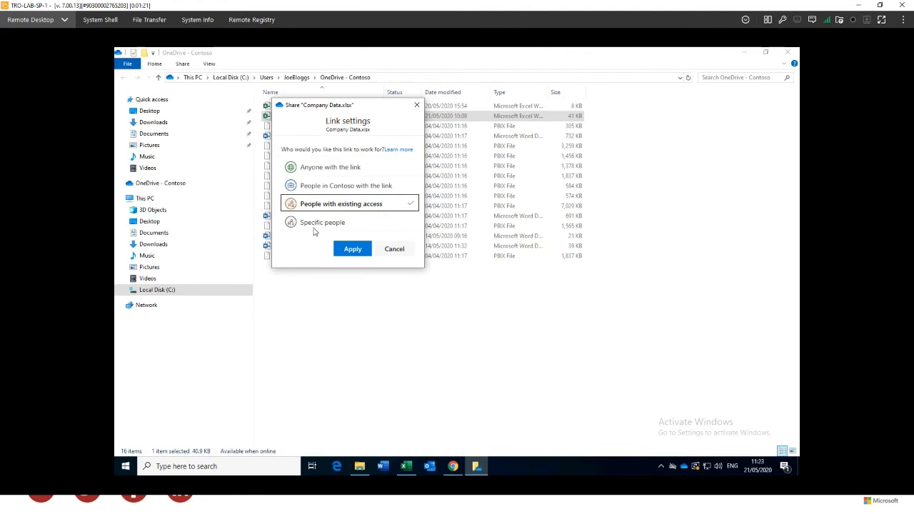
click(323, 224)
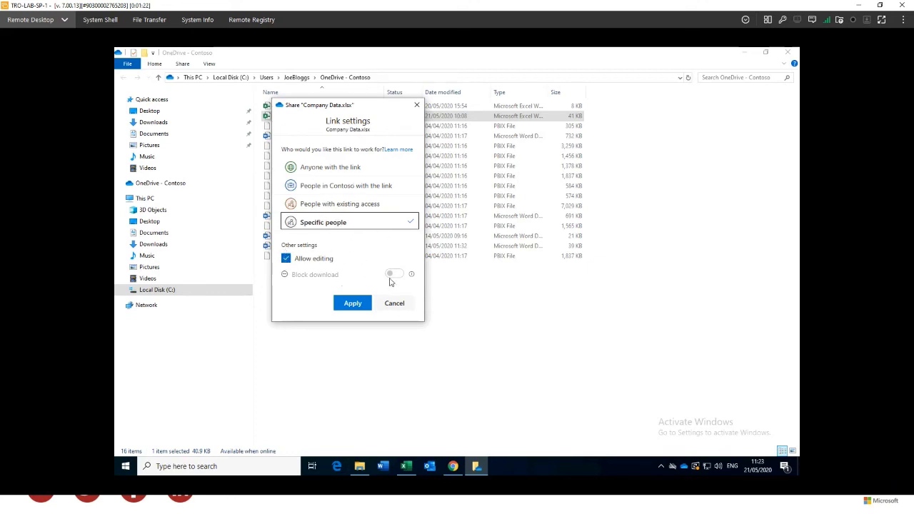
click(286, 260)
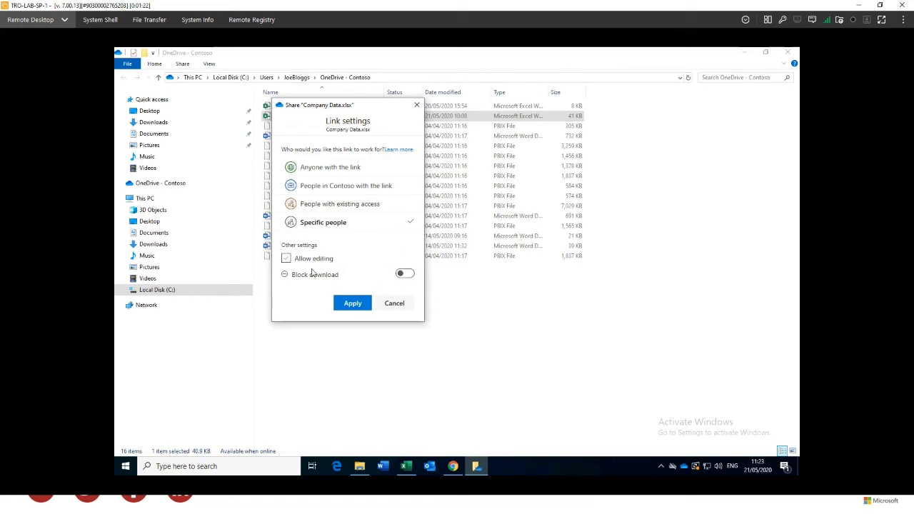
click(403, 276)
click(353, 303)
Add the external recipient's e-mail address to the Company Data.xlsx view-only link
click(300, 201)
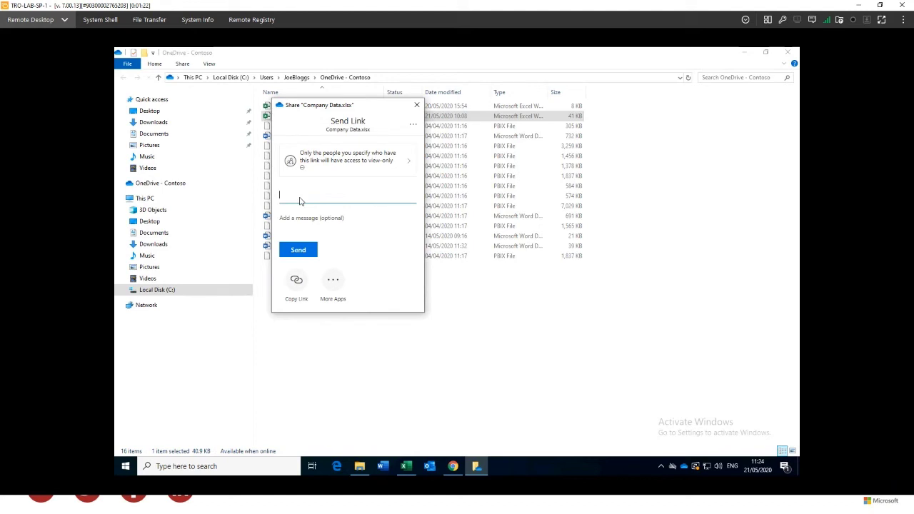
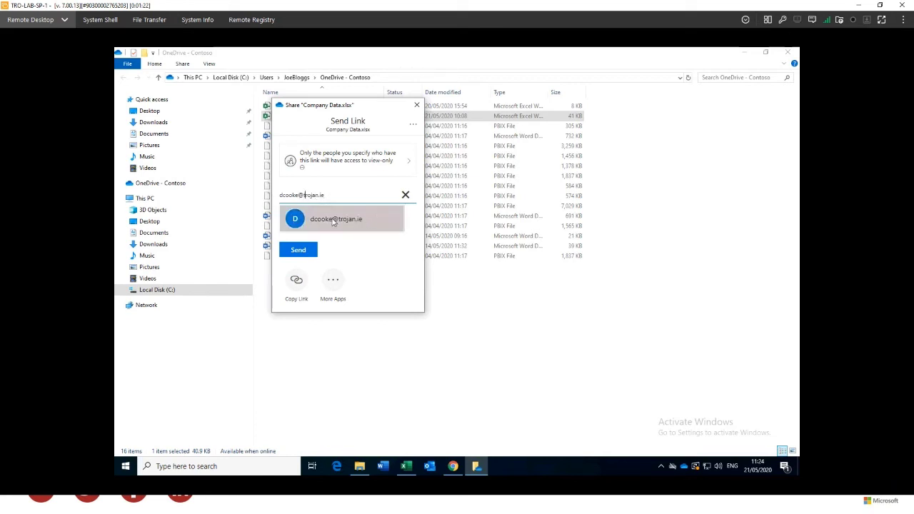
click(332, 220)
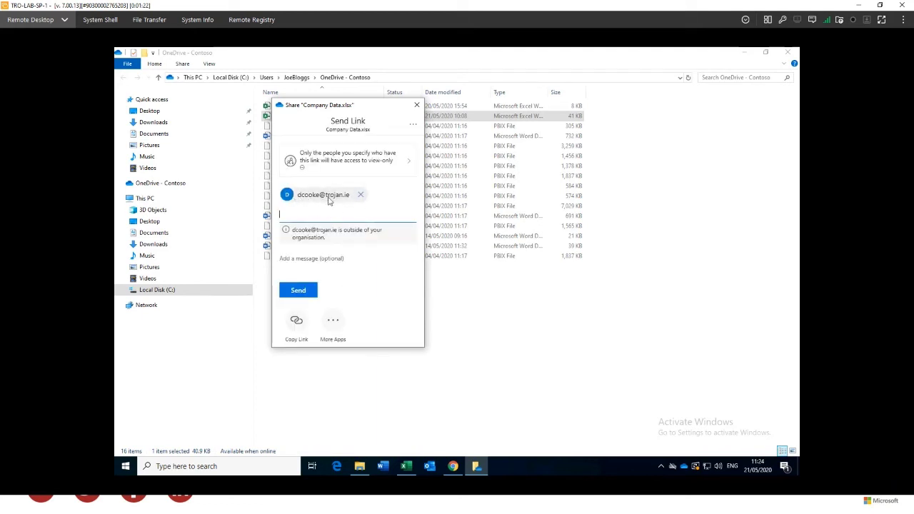
click(319, 261)
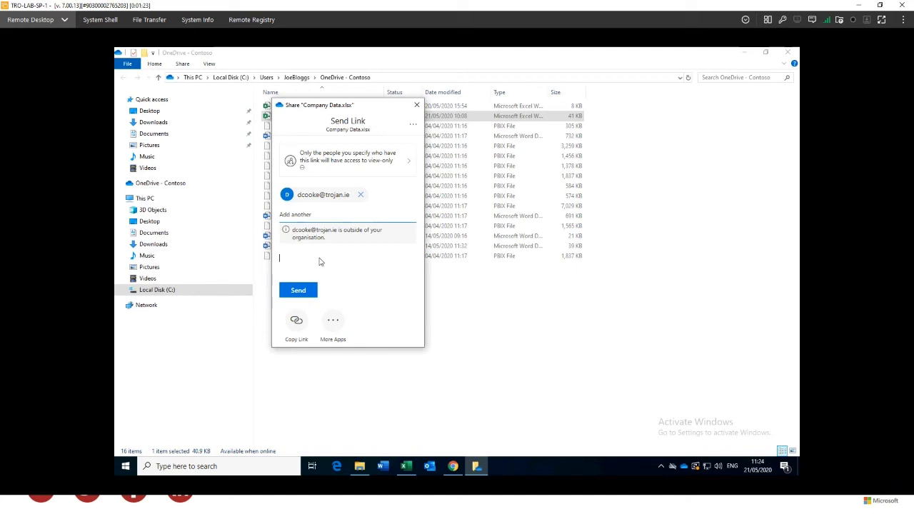
Send the link with a greeting and the note 'Please find link to important file'
text(Hi De)
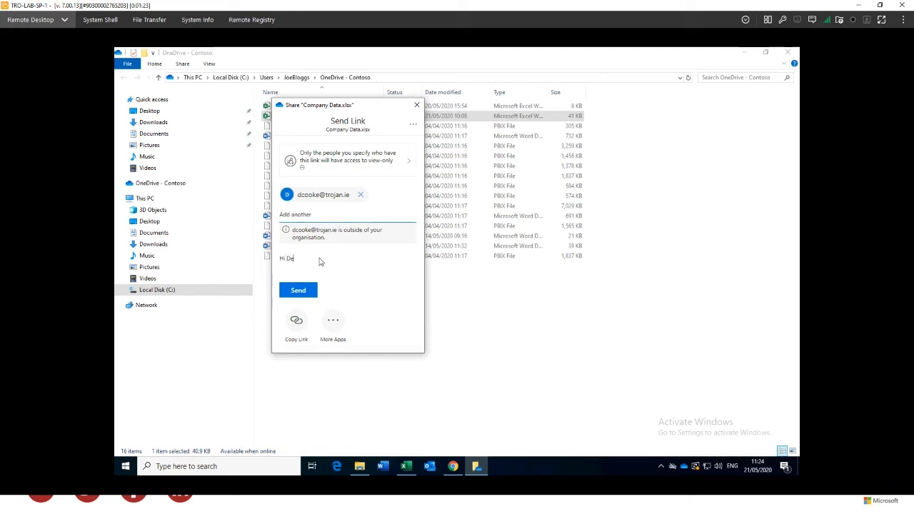
text(clan, Please find link to important file)
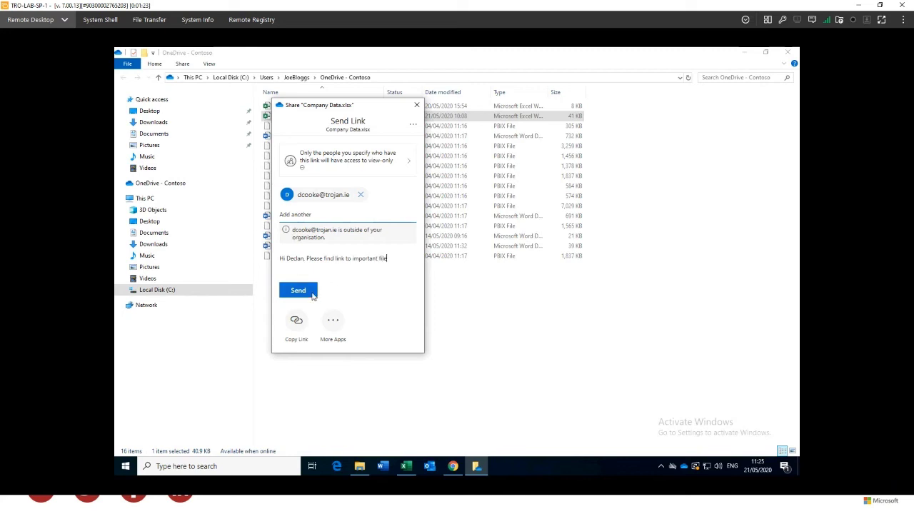
click(312, 295)
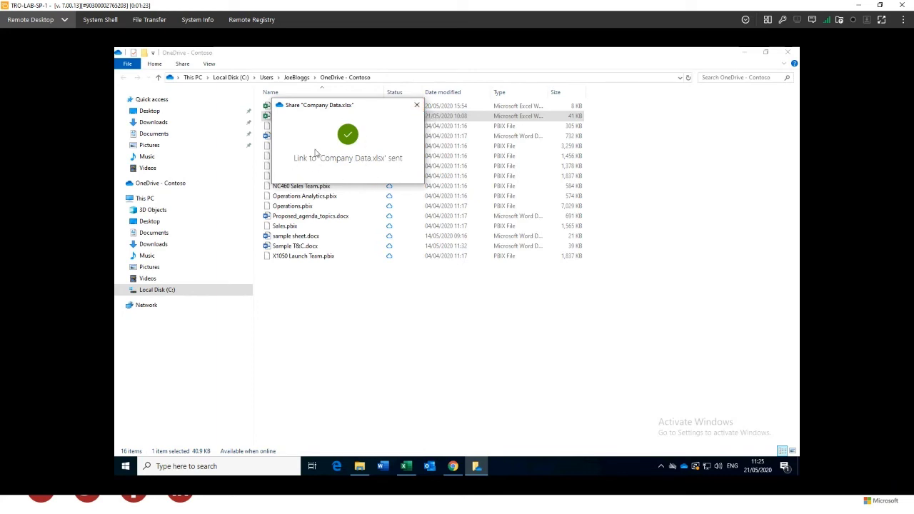
Review the Company Data sharing message in Outlook's Sent Items, then minimize the browser
click(454, 471)
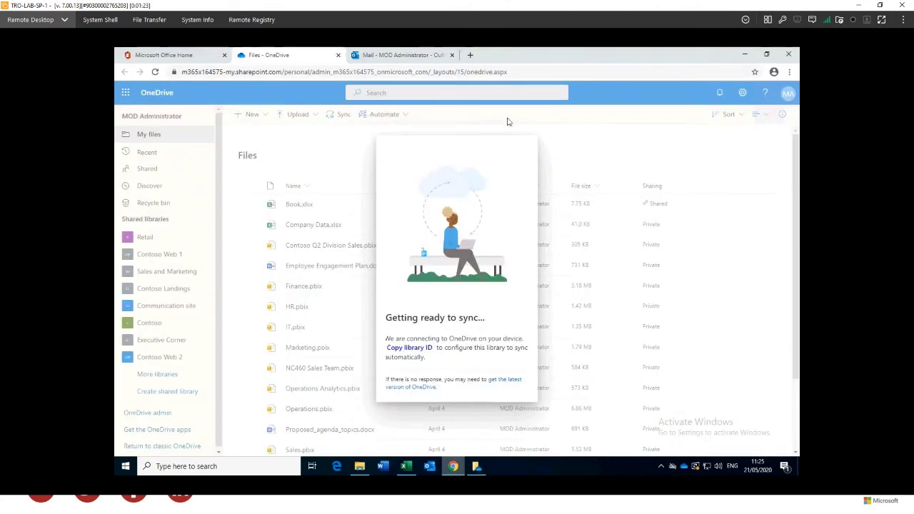
click(404, 55)
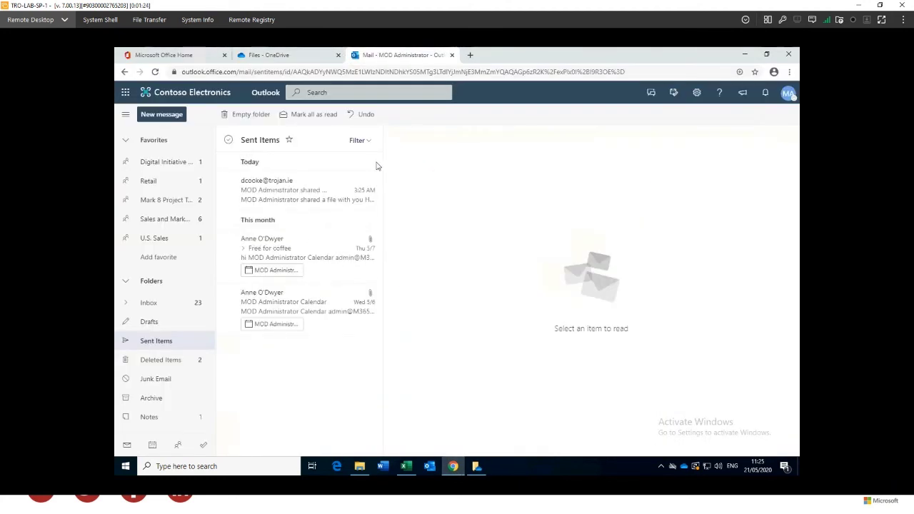
click(298, 194)
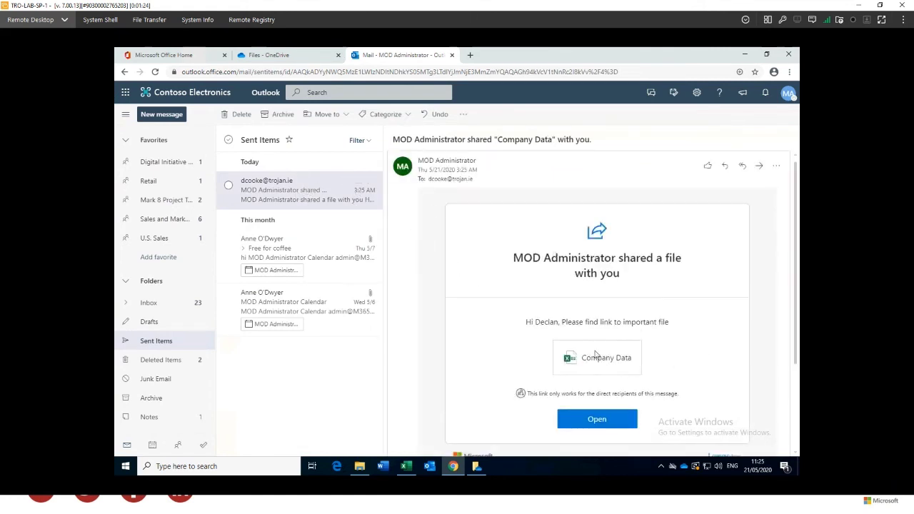
scroll(750, 323, down, 1)
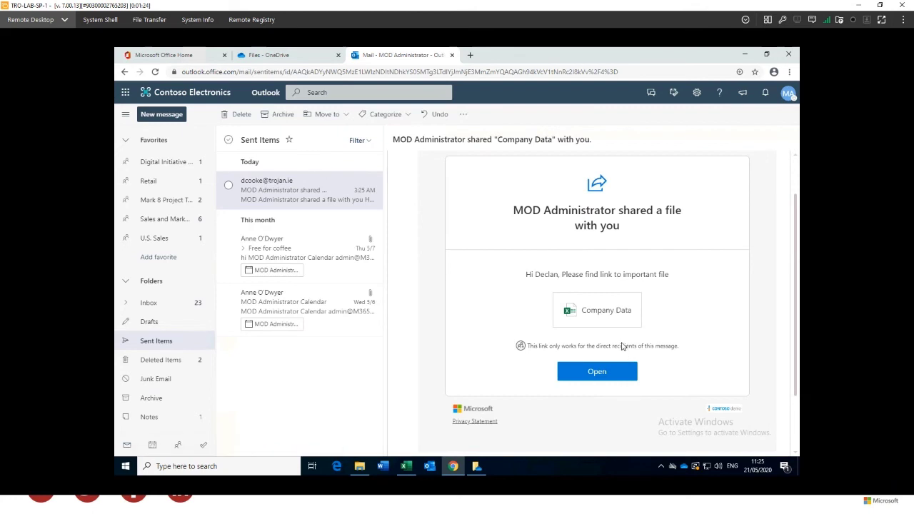
click(743, 57)
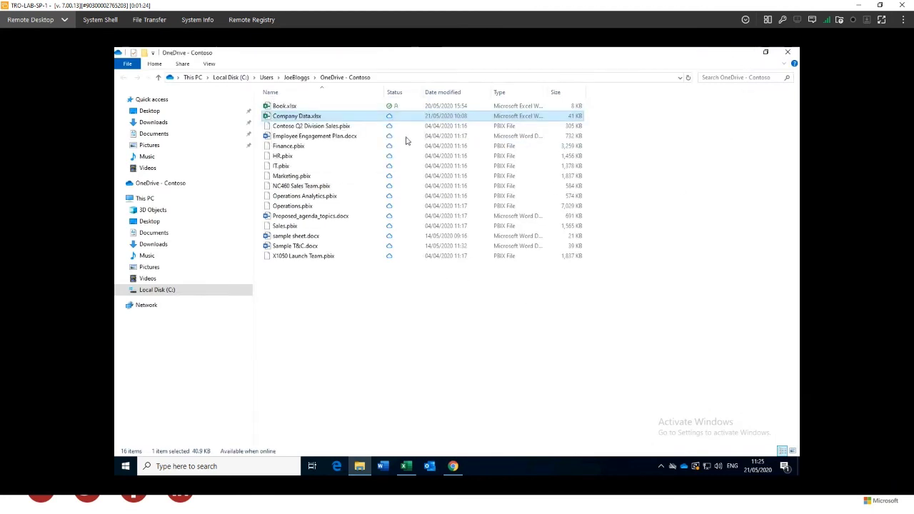
Refresh the OneDrive - Contoso folder and open Manage Access for Company Data.xlsx
click(687, 77)
right_click(267, 118)
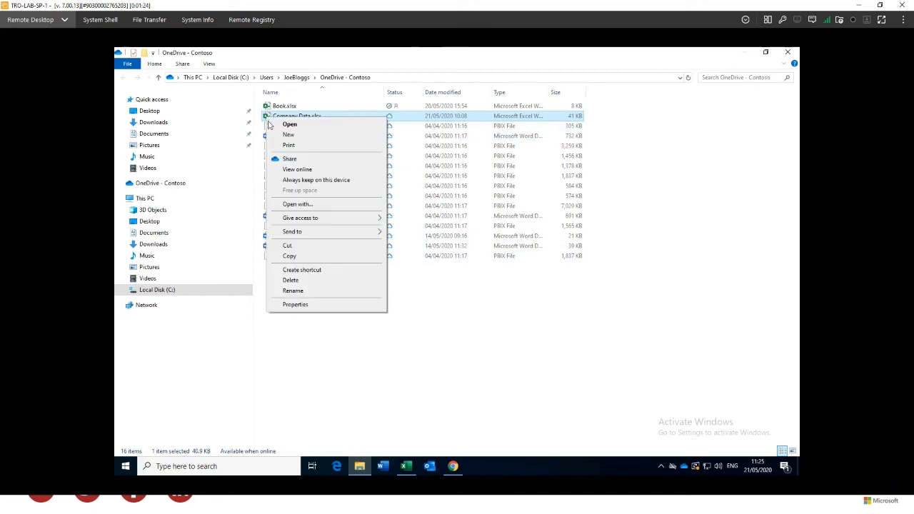
click(300, 161)
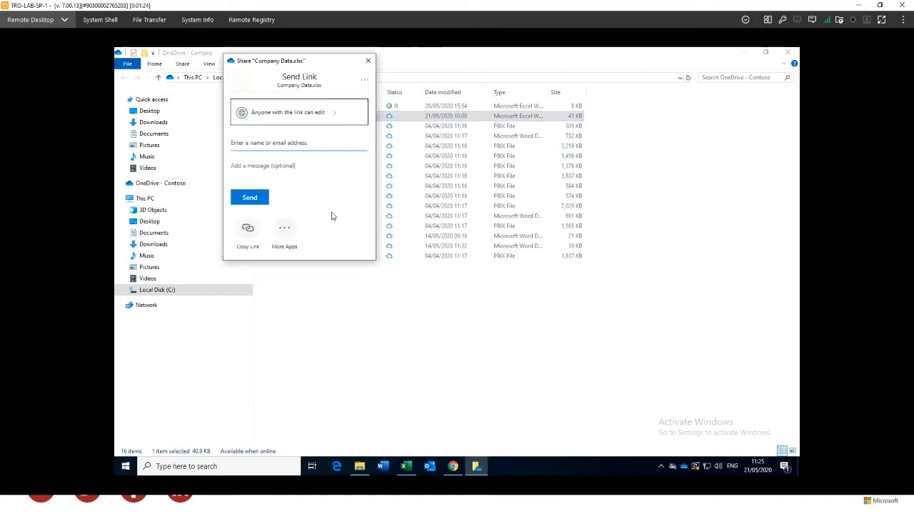
click(364, 83)
click(360, 101)
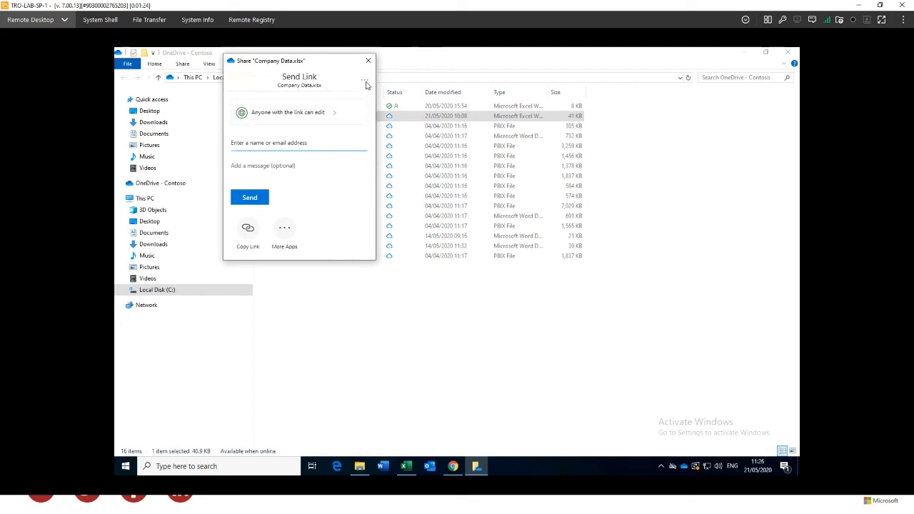
click(364, 83)
click(326, 101)
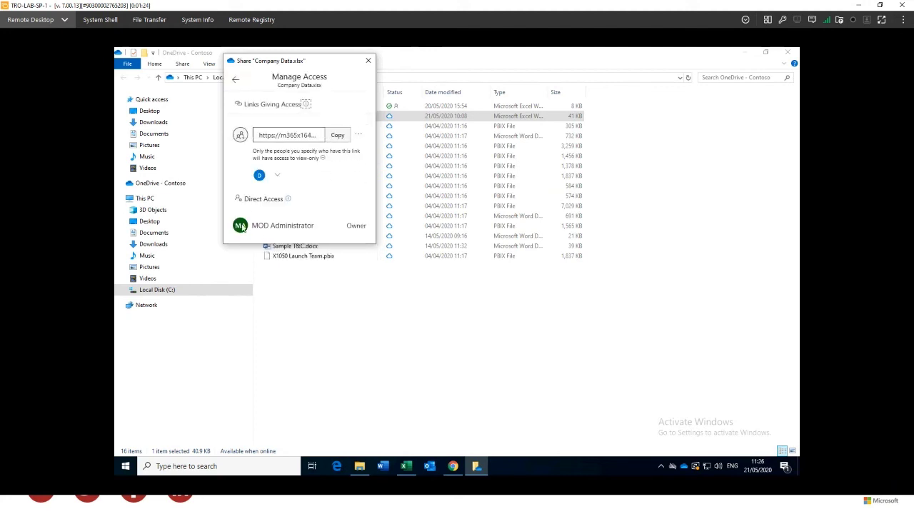
Delete the existing sharing link and close the share window
click(278, 175)
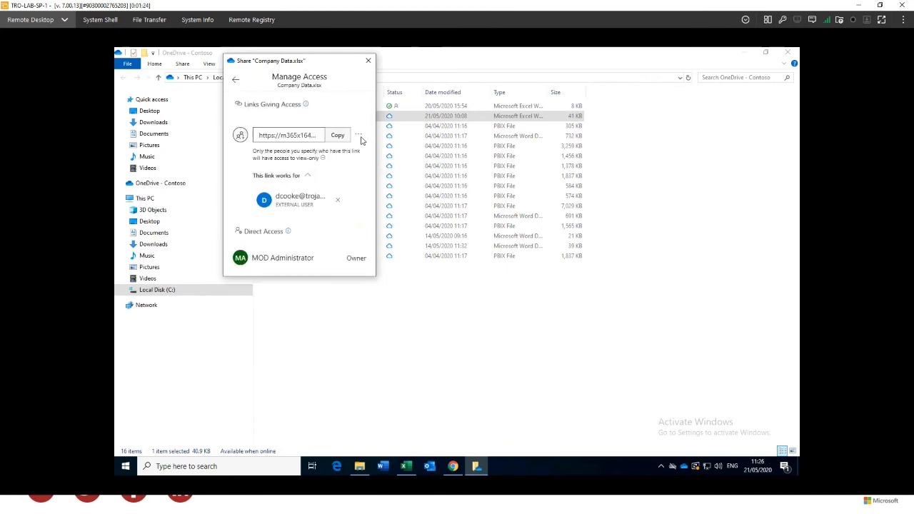
click(306, 138)
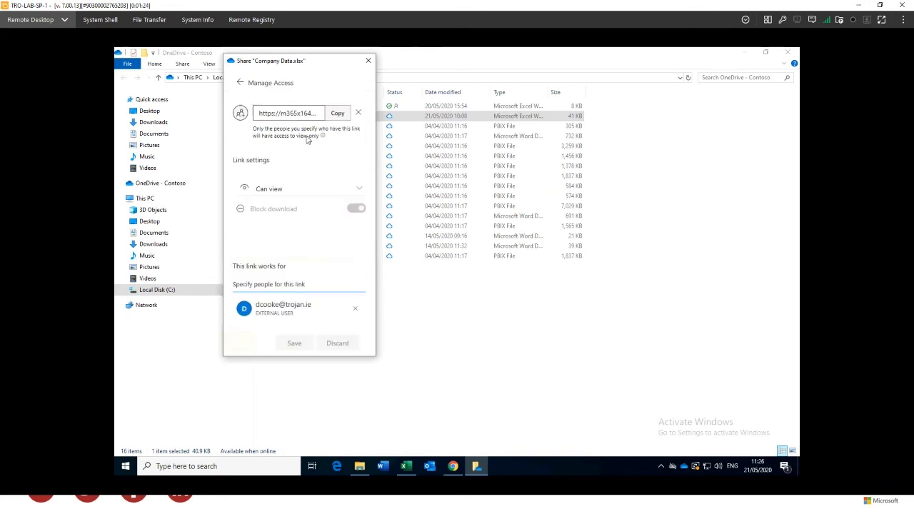
click(358, 114)
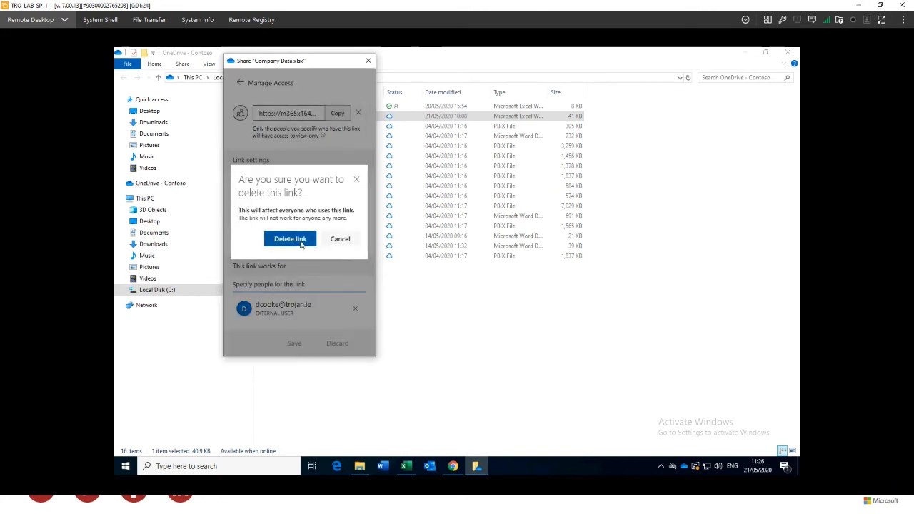
click(289, 238)
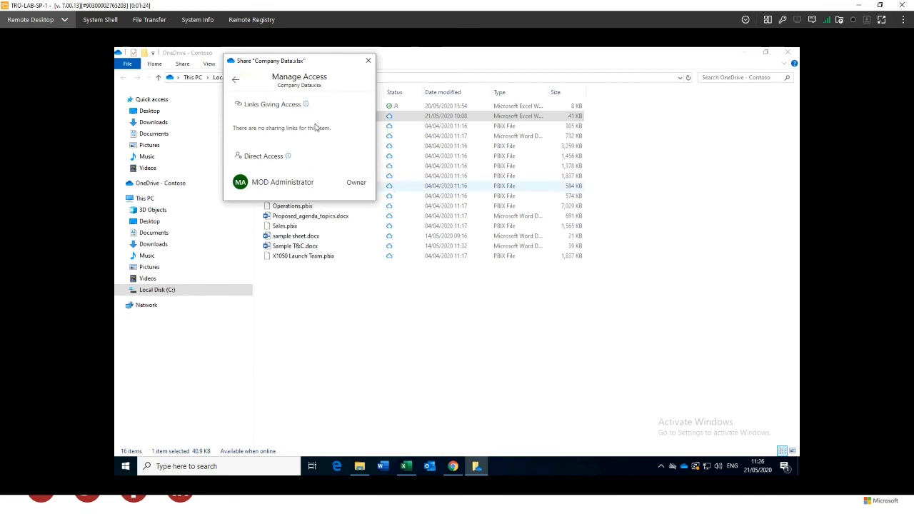
click(235, 81)
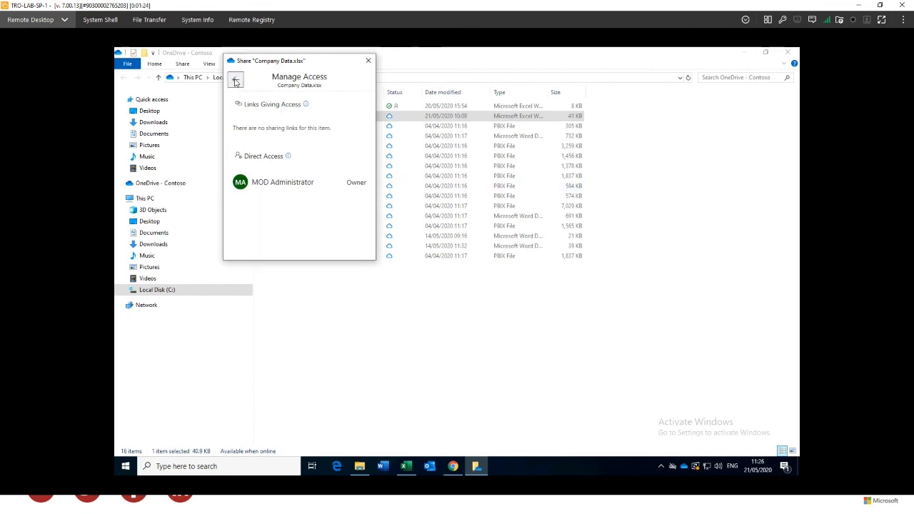
click(368, 61)
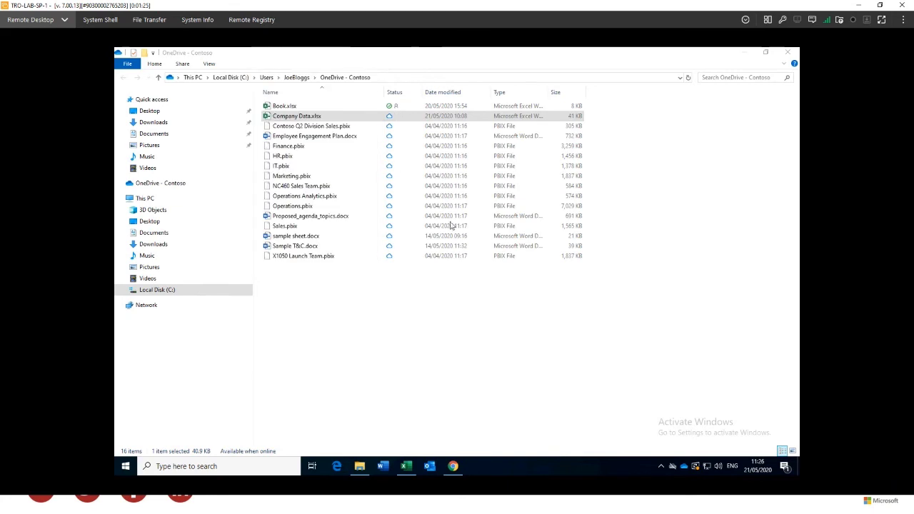
click(396, 107)
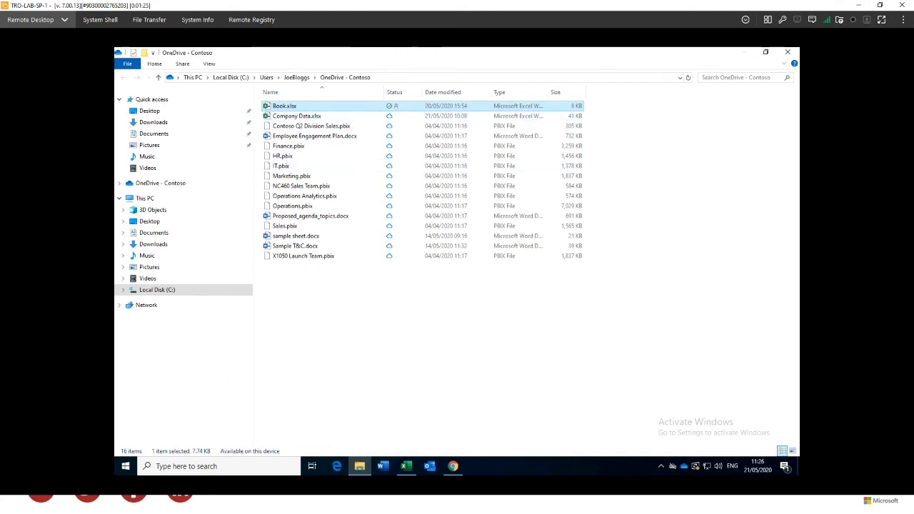
click(683, 464)
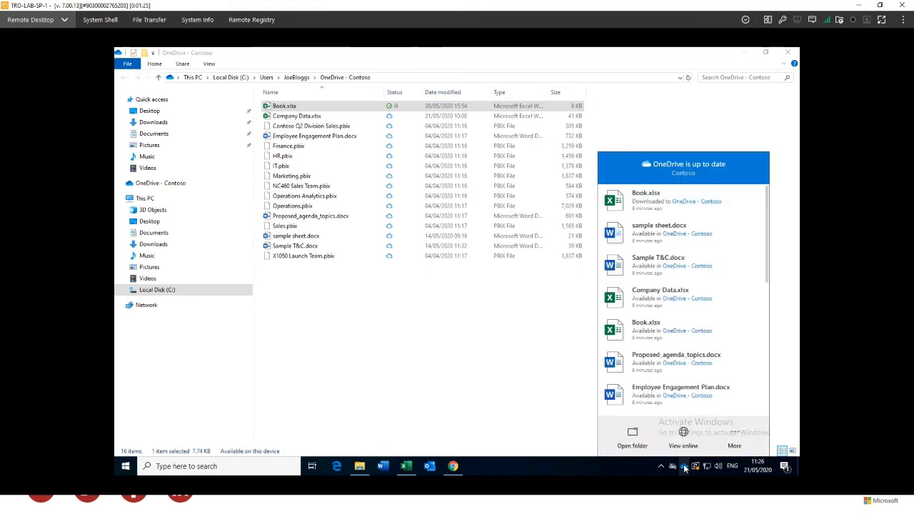
click(735, 443)
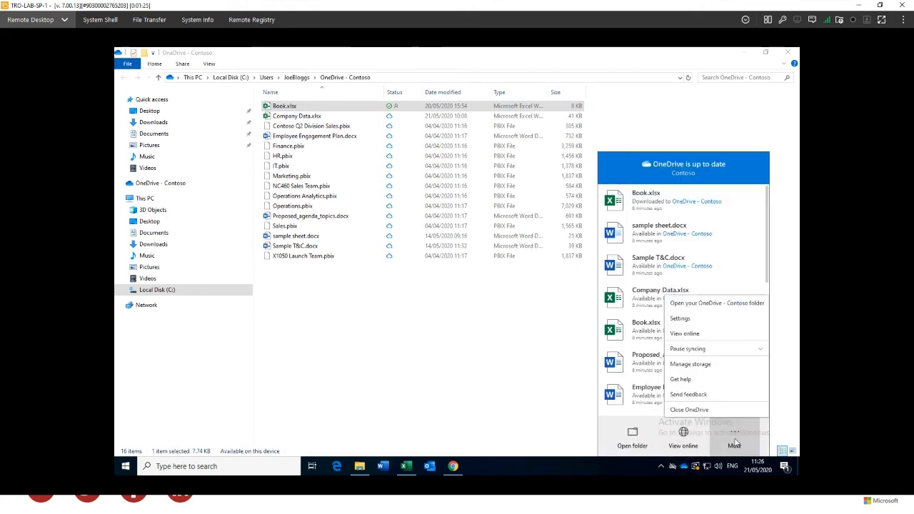
click(682, 319)
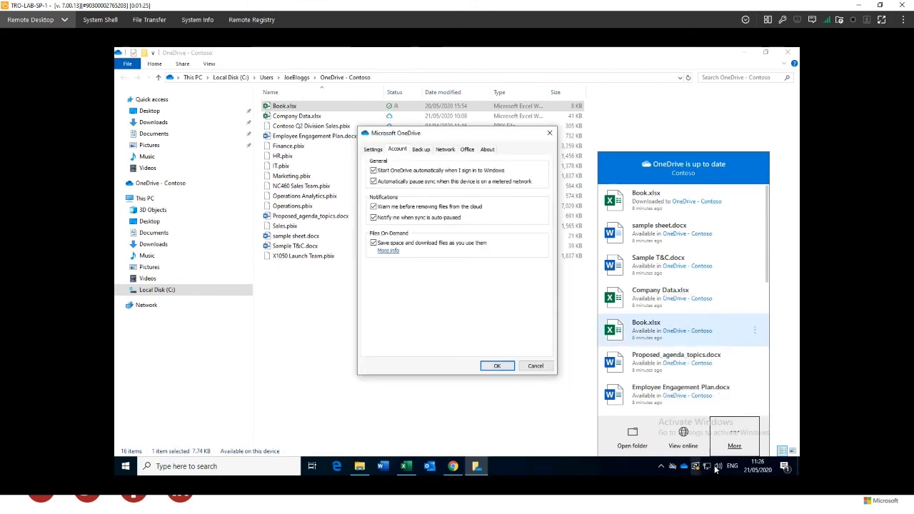
click(420, 150)
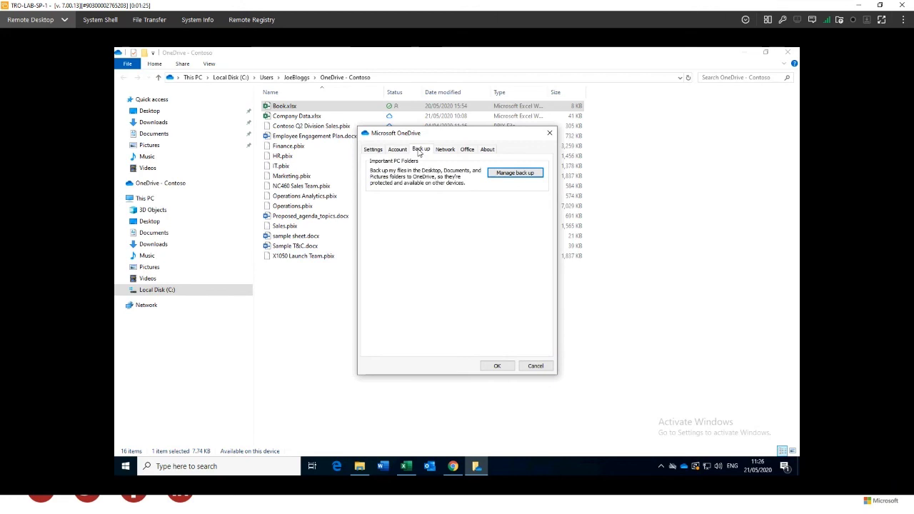
click(514, 174)
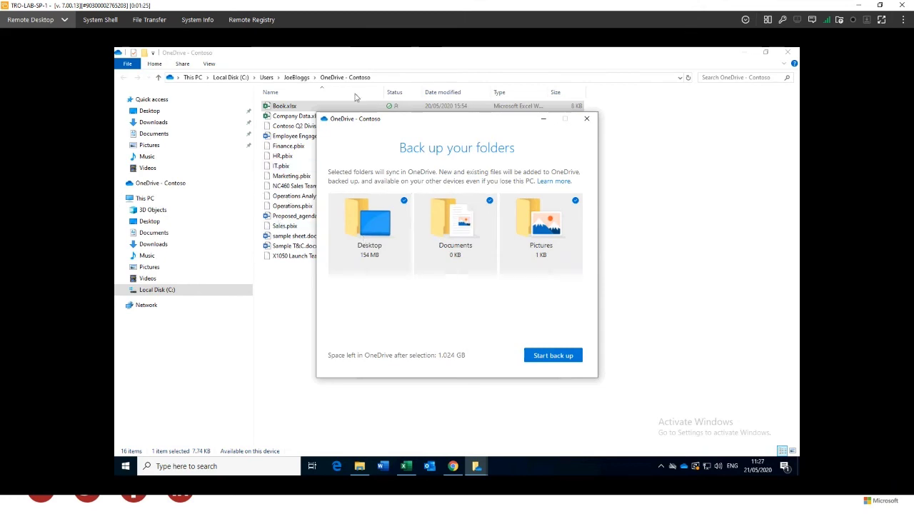
click(587, 120)
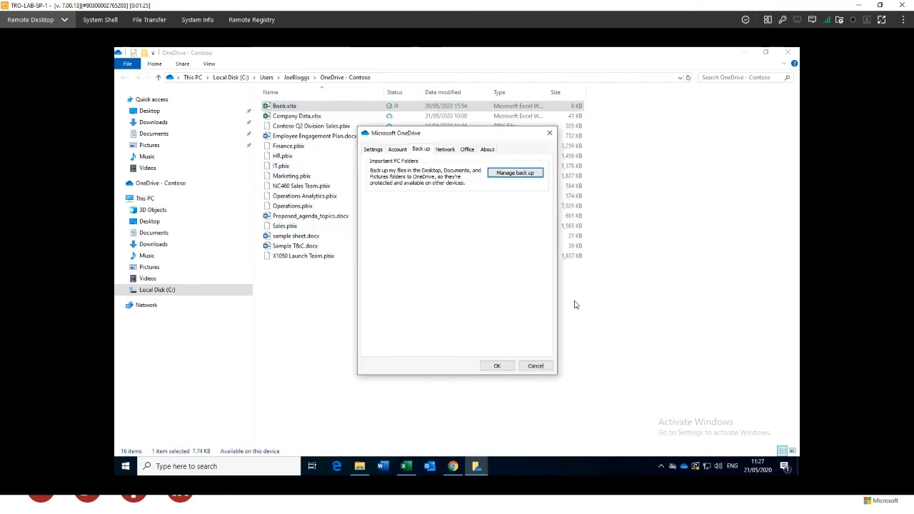
click(536, 365)
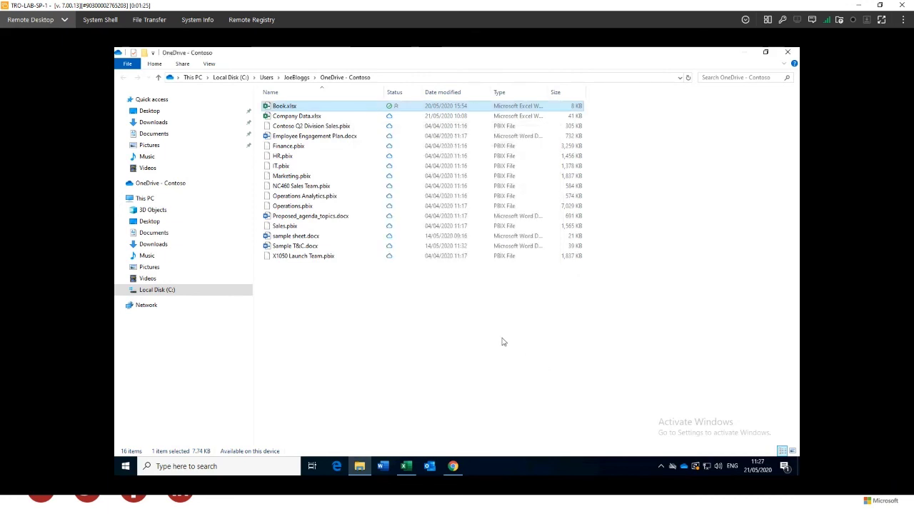
click(510, 325)
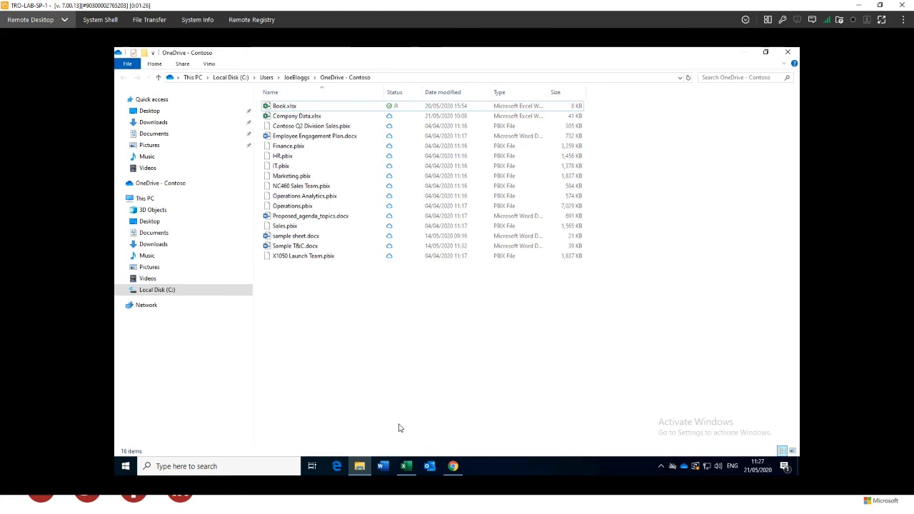
click(412, 471)
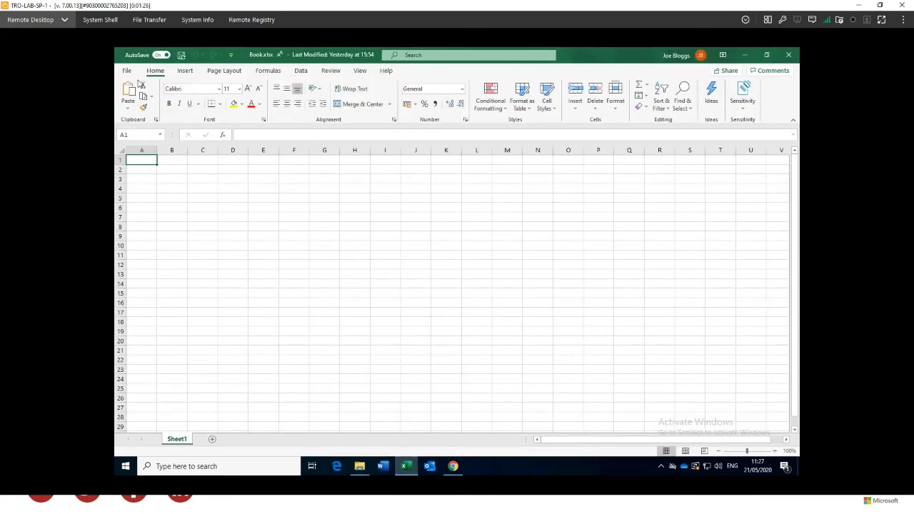
Open Company Data.xlsx from OneDrive - Contoso through File > Open in desktop Excel
click(127, 71)
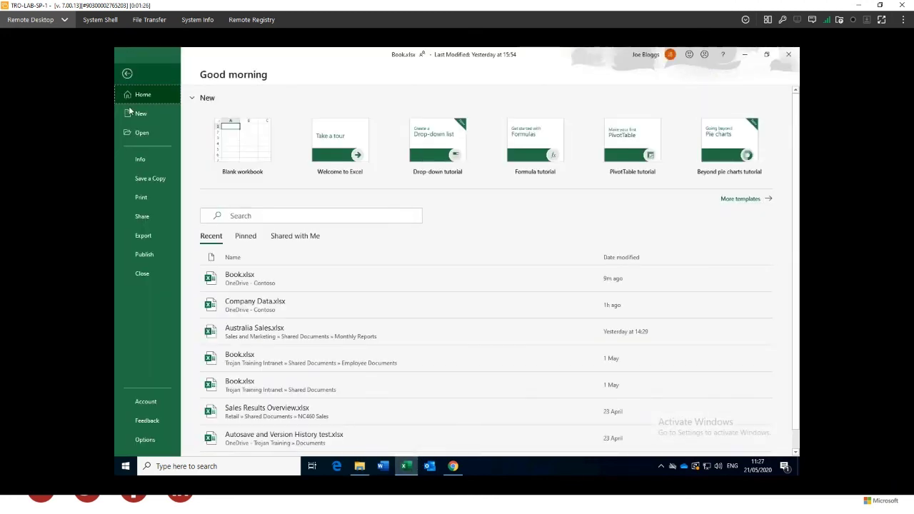
click(147, 134)
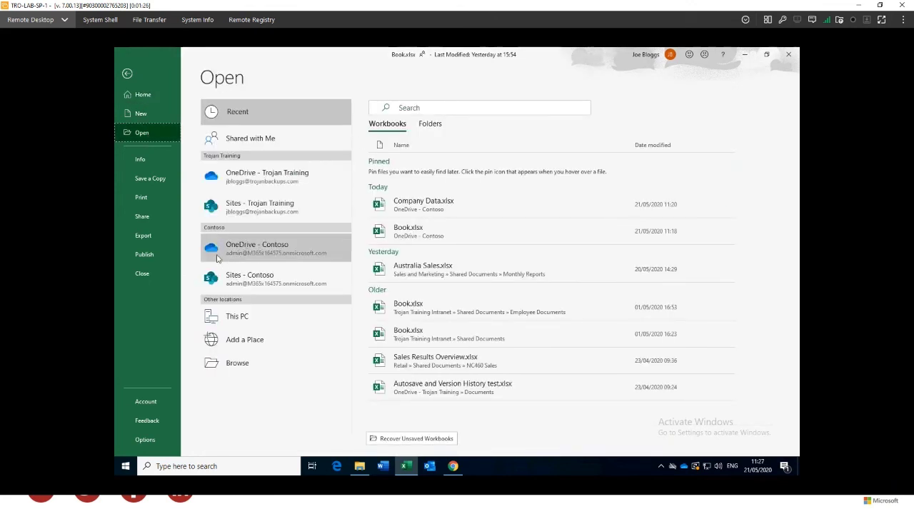
click(275, 255)
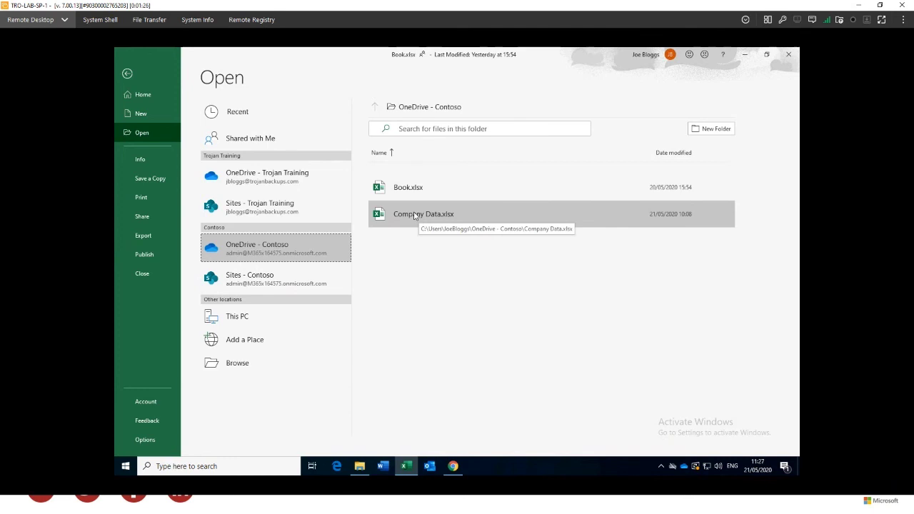
click(414, 216)
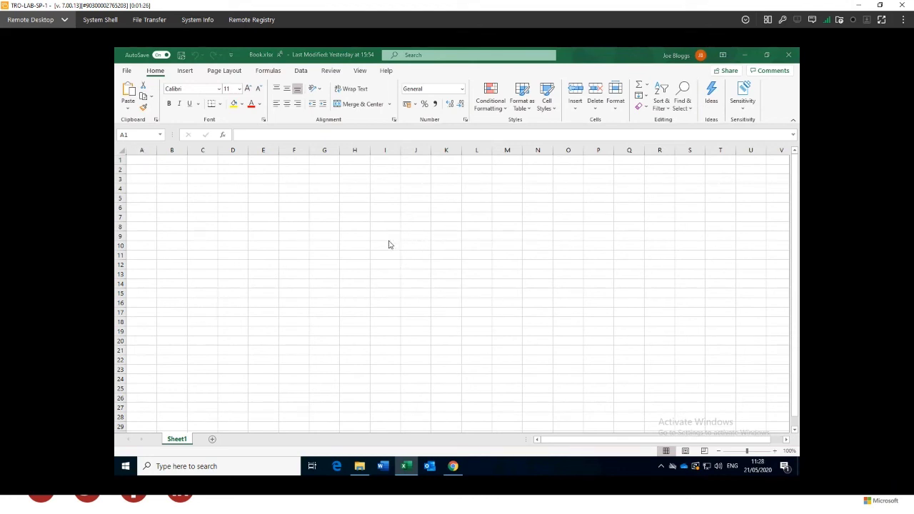
Look through the workbook's sheets and return to the Sheet2 pivot table
click(214, 439)
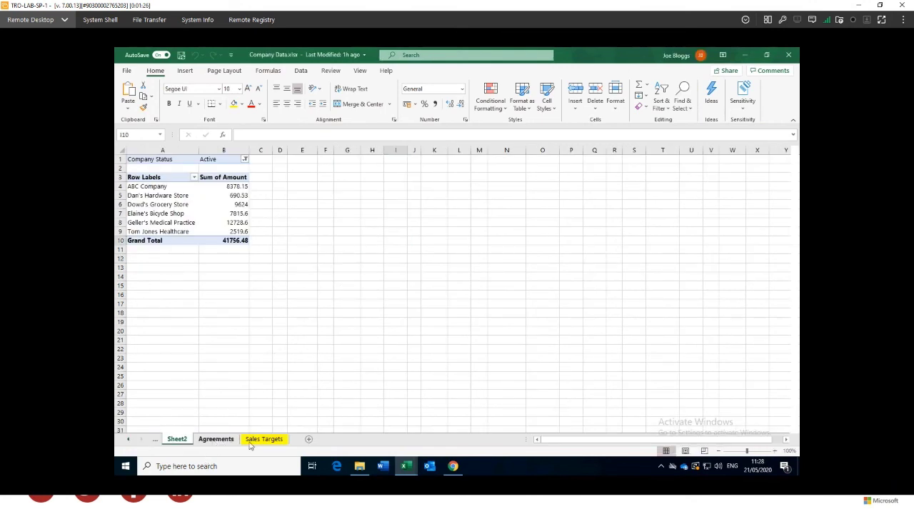
click(251, 440)
click(178, 439)
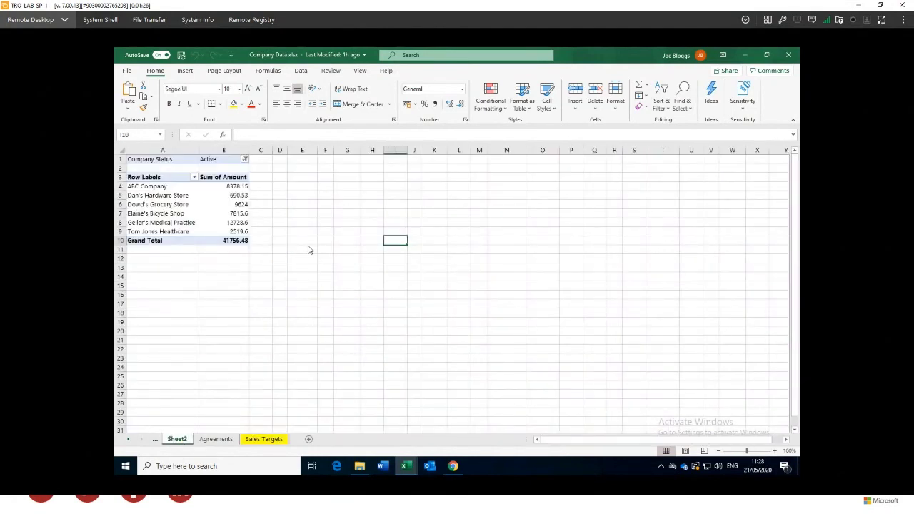
Enter test text fgfg in F7 and fg in E15 and I5, then switch to the browser
click(321, 215)
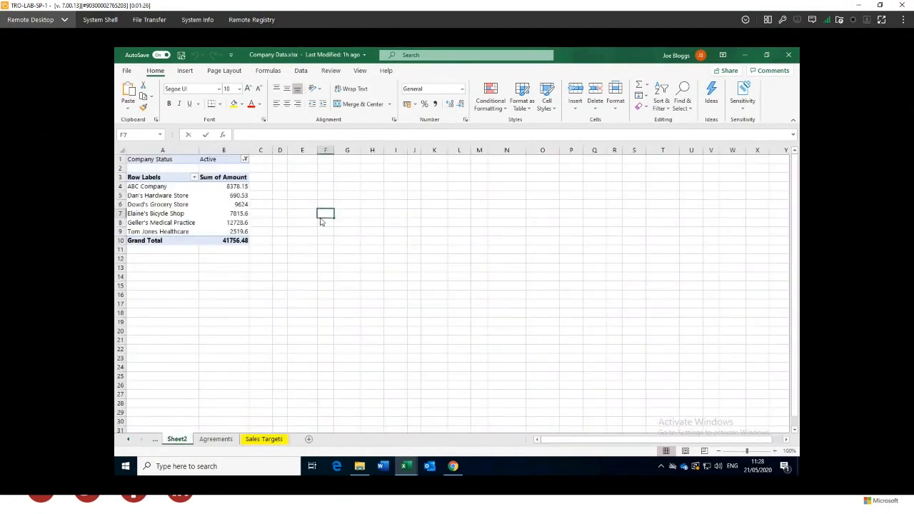
text(fgfg)
click(382, 250)
click(316, 289)
text(fg)
click(404, 199)
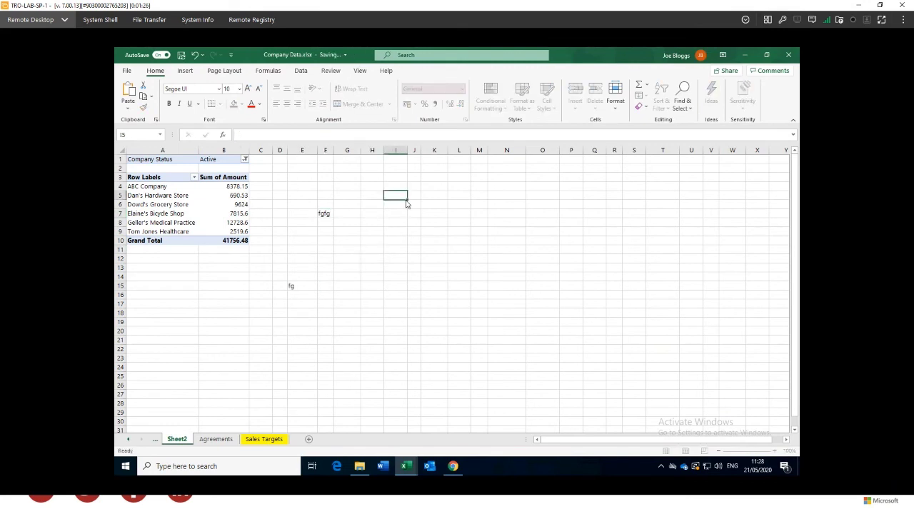
text(fg)
mouse_move(453, 474)
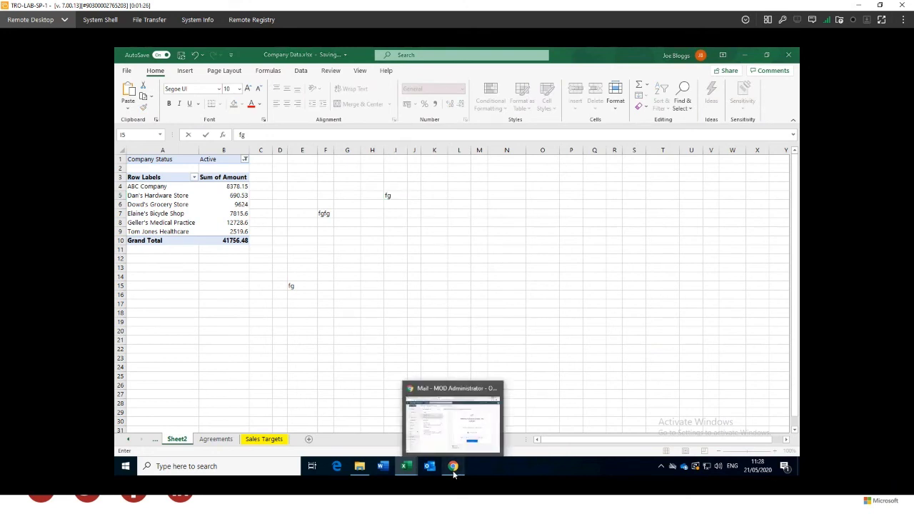
click(453, 471)
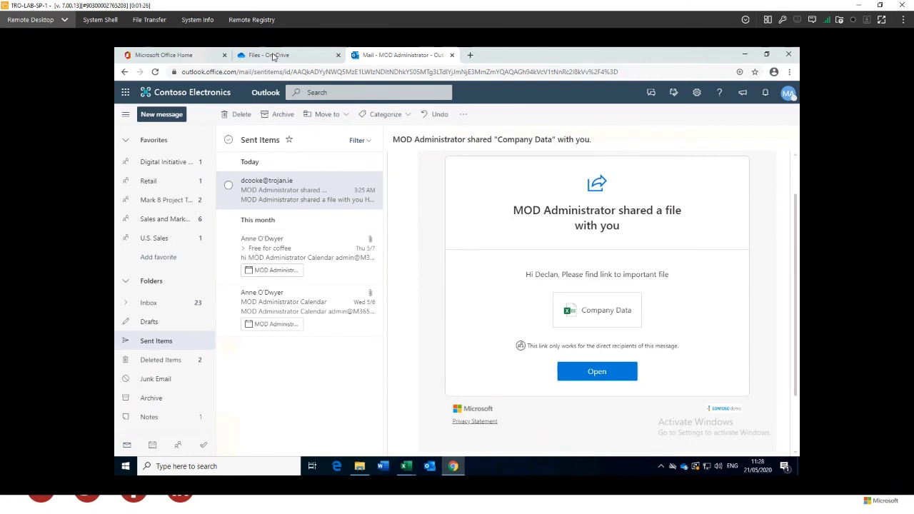
Open Company Data.xlsx in Excel for the web from the OneDrive files page and select I5 and L6
click(271, 58)
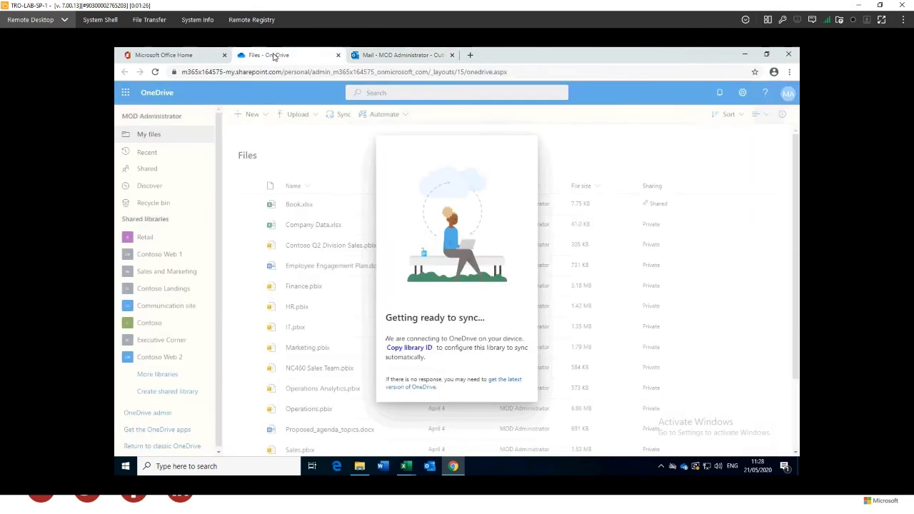
click(757, 202)
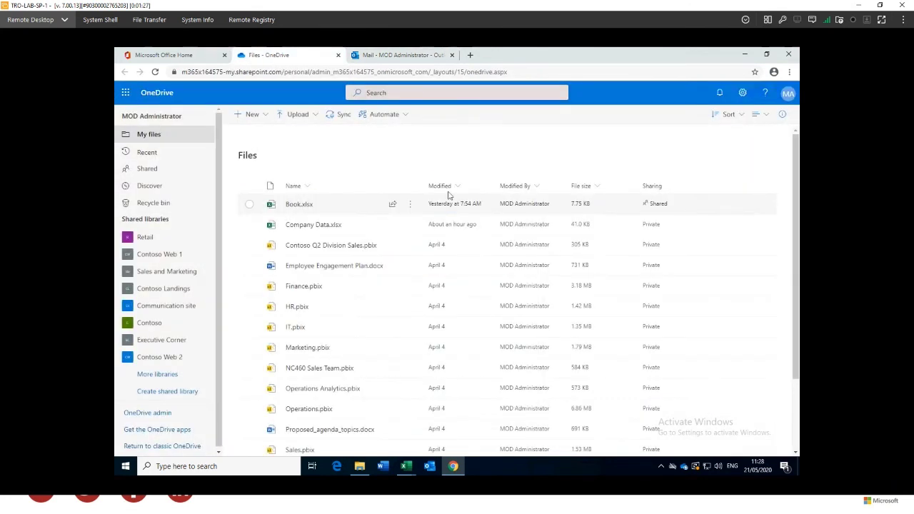
click(314, 225)
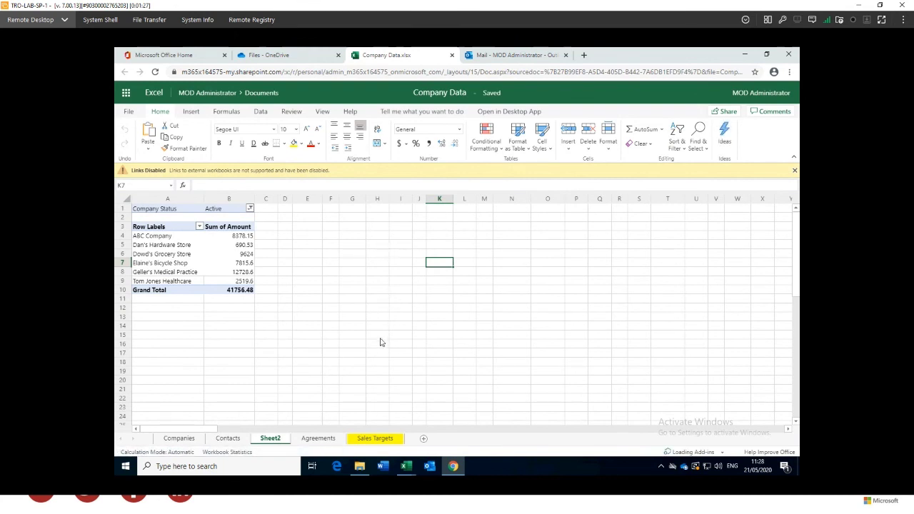
click(404, 248)
click(467, 255)
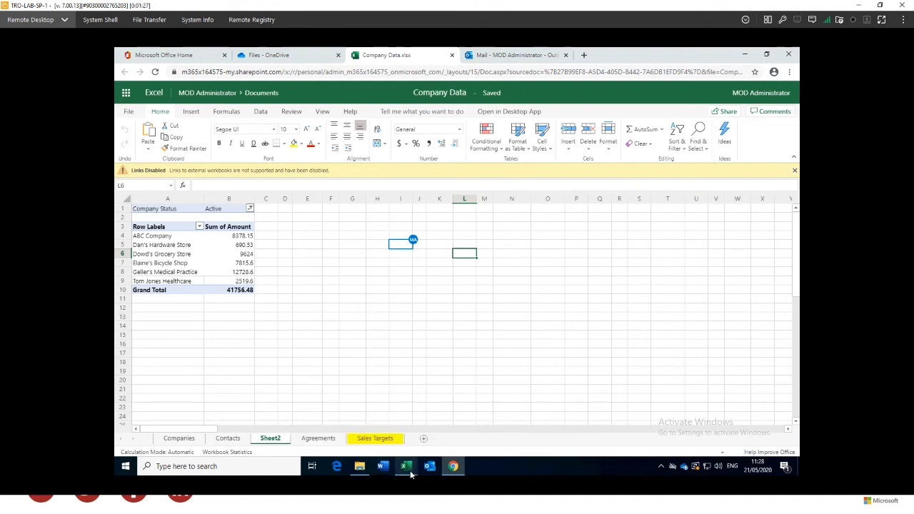
Commit fg in I5 in desktop Excel, check the web copy synced, then return to desktop Excel
mouse_move(410, 474)
click(439, 418)
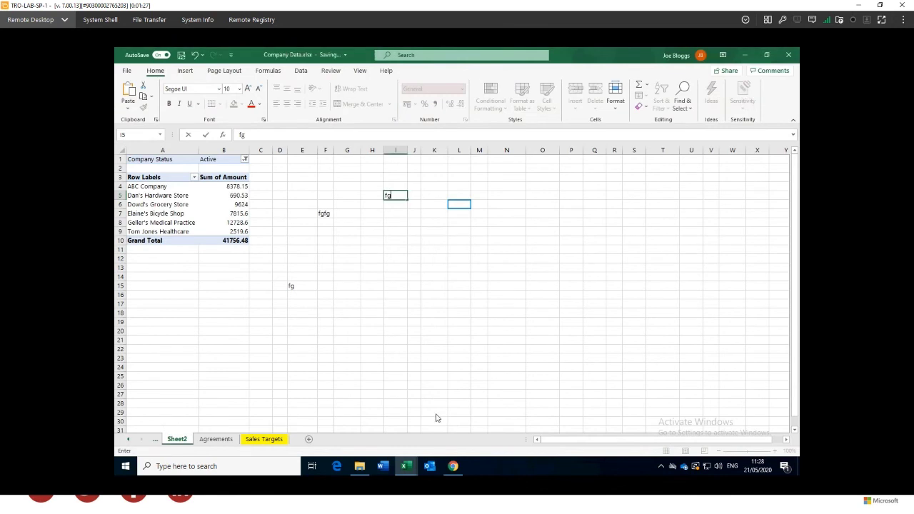
click(364, 254)
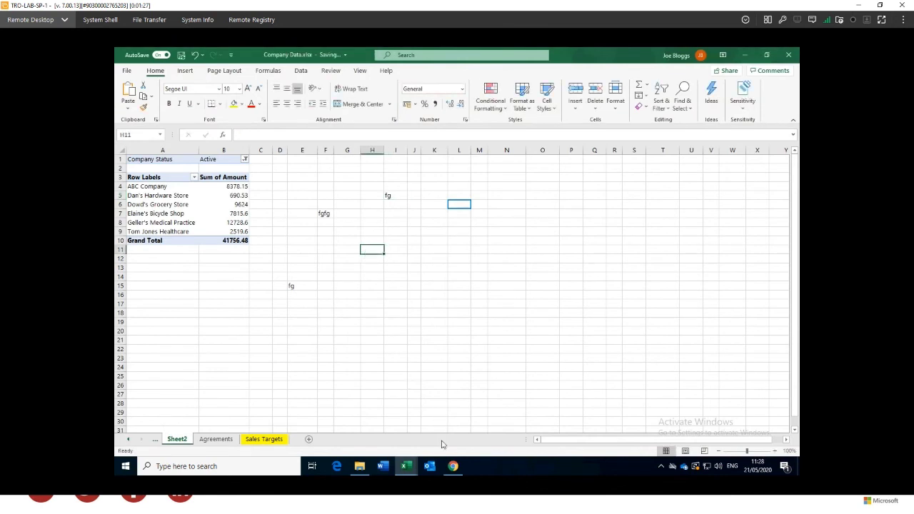
click(452, 466)
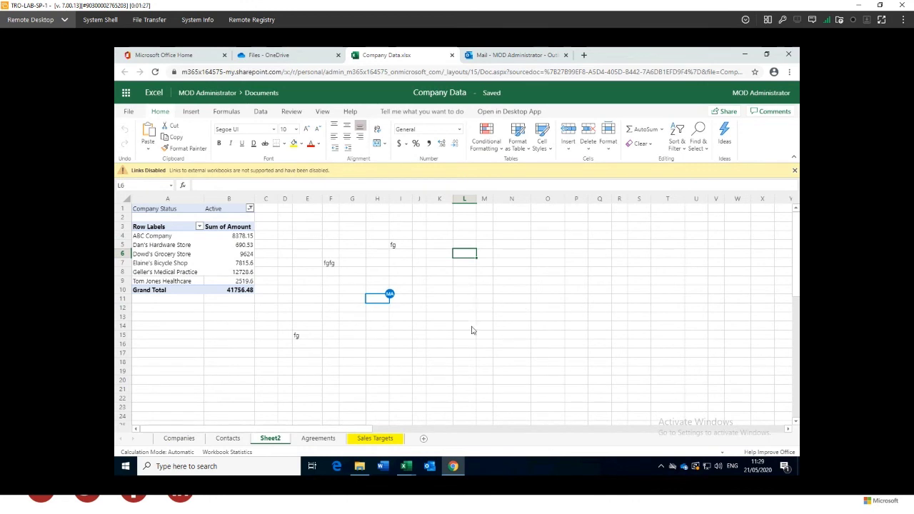
click(405, 466)
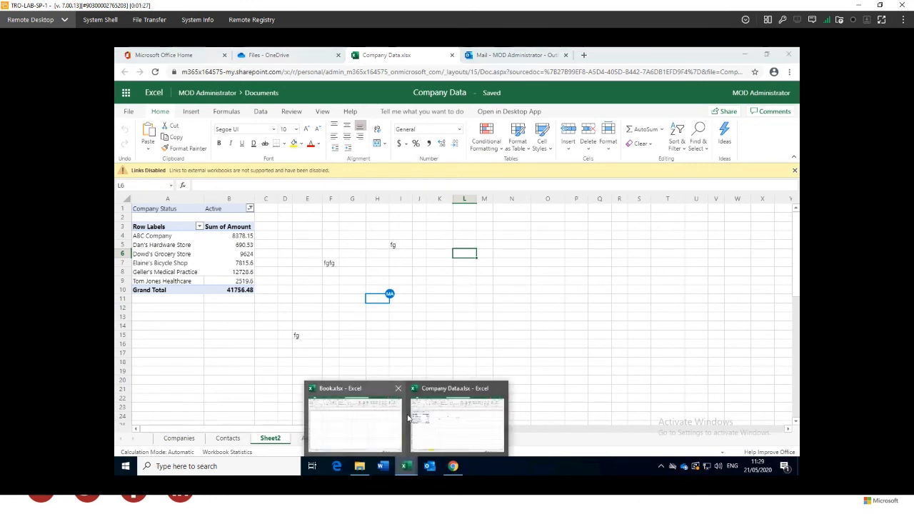
click(444, 424)
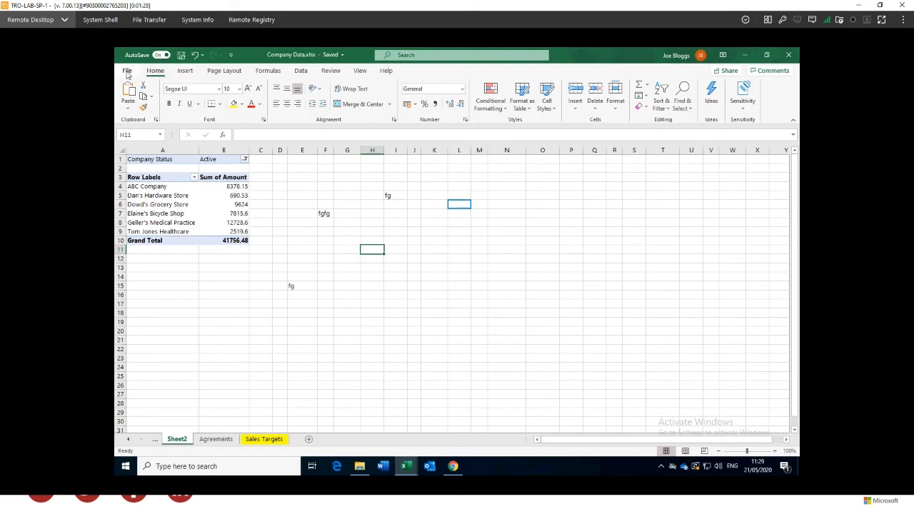
Open Version History from File > Info and scroll the versions back to 23 April 2020
click(126, 71)
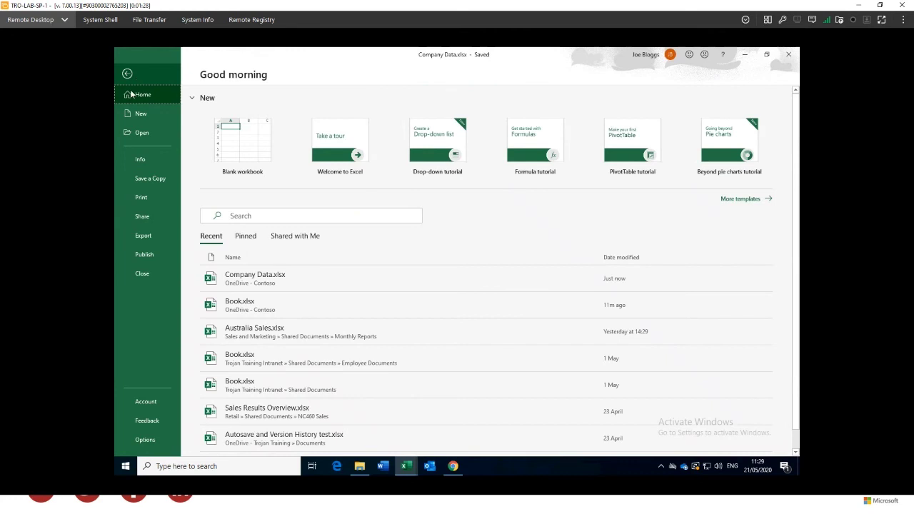
click(140, 160)
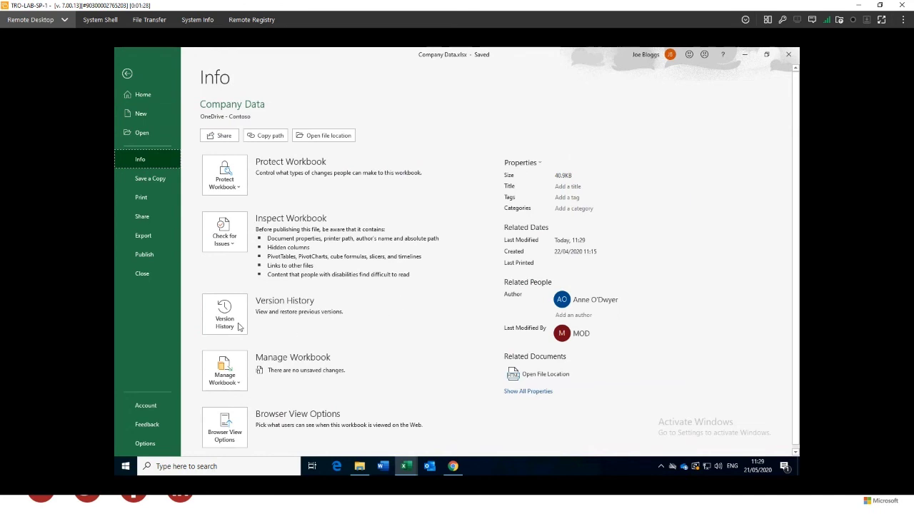
click(236, 325)
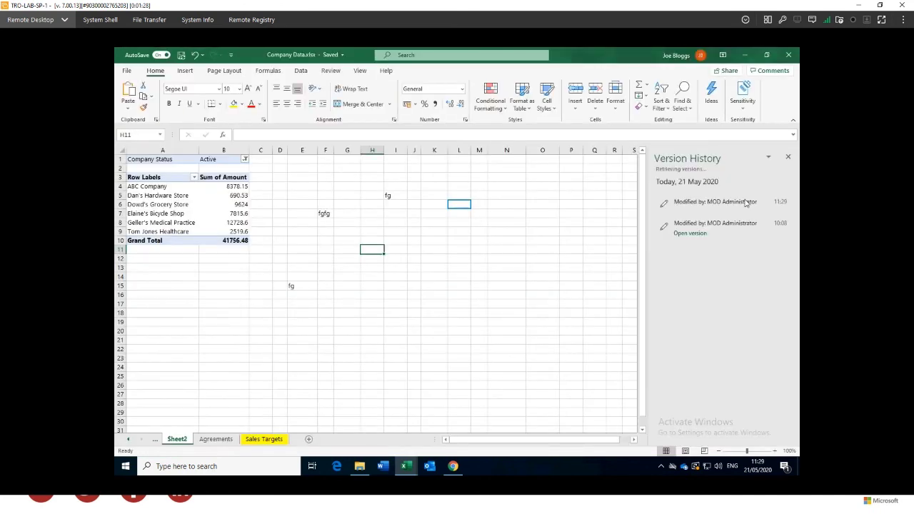
scroll(742, 281, down, 5)
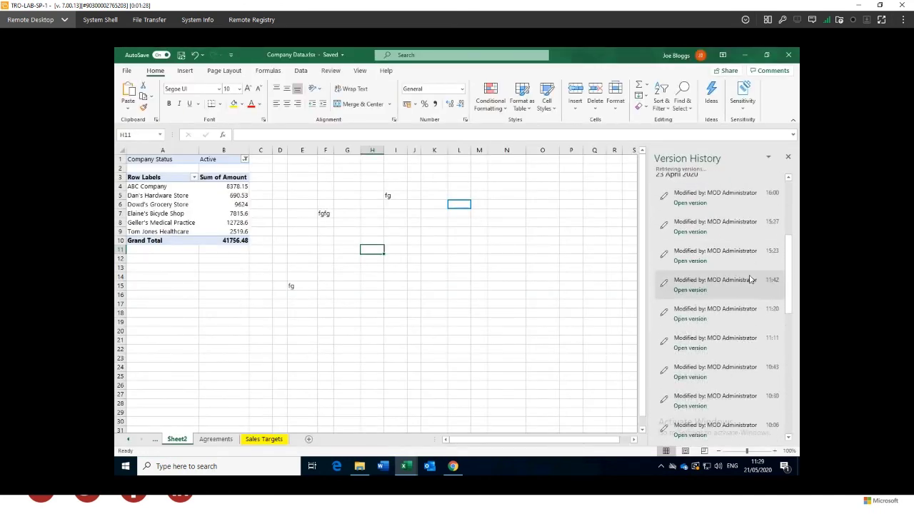
scroll(721, 292, down, 6)
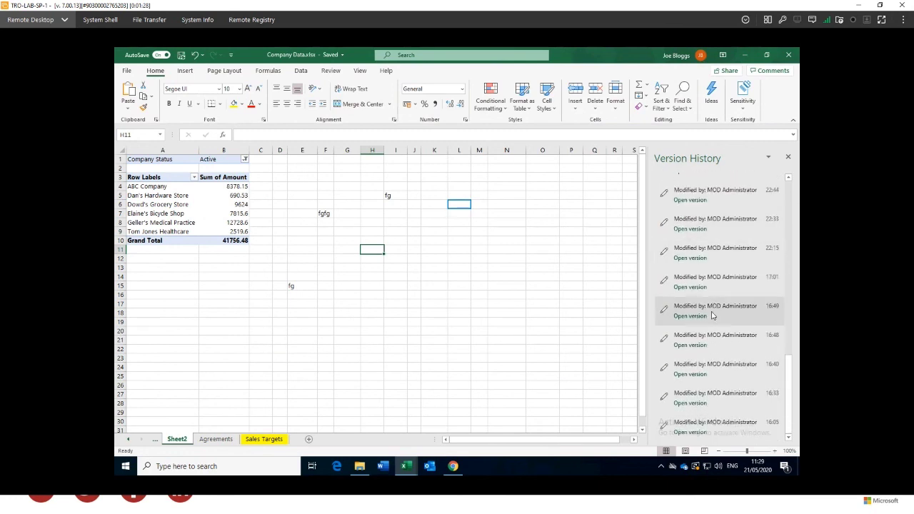
scroll(716, 311, down, 5)
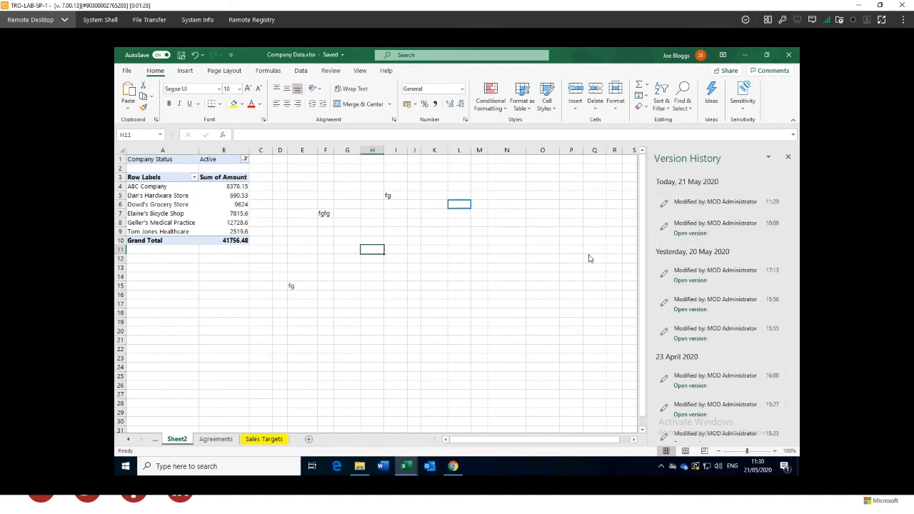
click(458, 251)
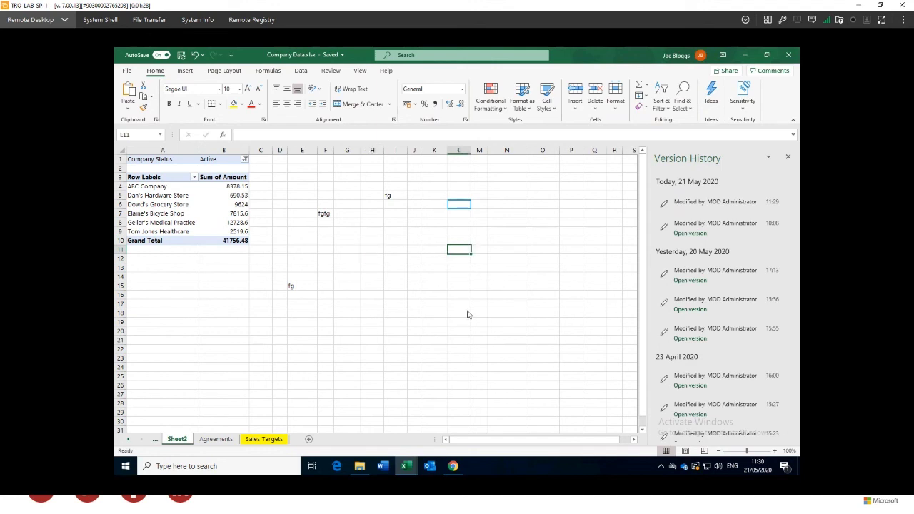